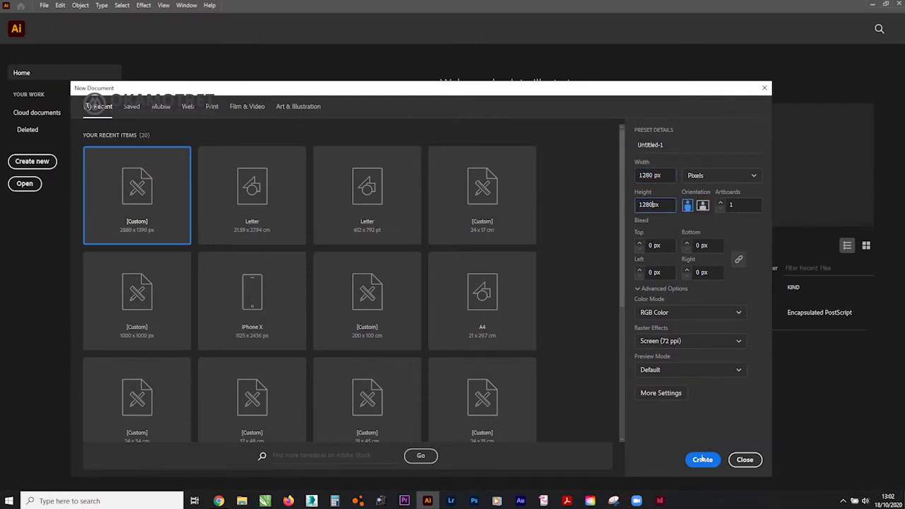
Step: Create a new 1280 × 1280 px document in RGB color mode
left_click(704, 459)
left_click(843, 502)
left_click(834, 466)
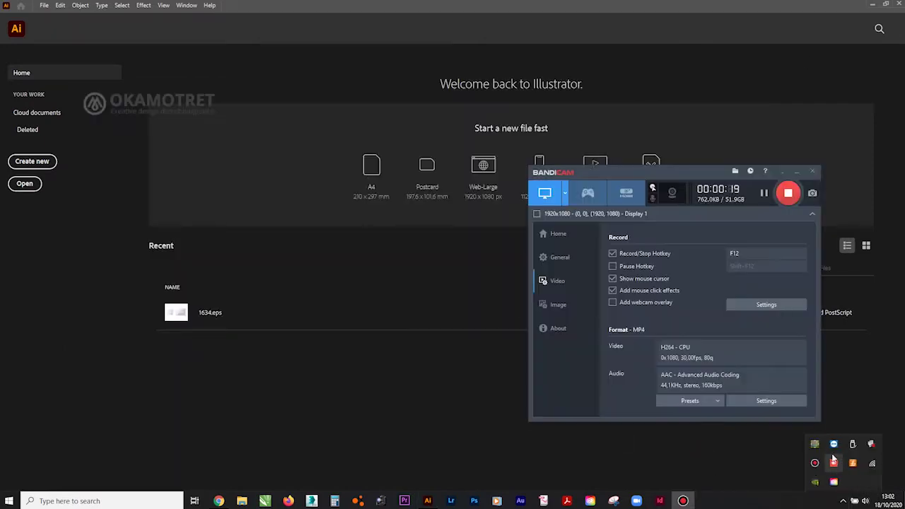
left_click(779, 172)
left_click(791, 76)
left_click(763, 222)
Step: Switch to Chrome, copy the colored TikTok logo from the image results and paste it into the Illustrator document
left_click(219, 501)
left_click(115, 92)
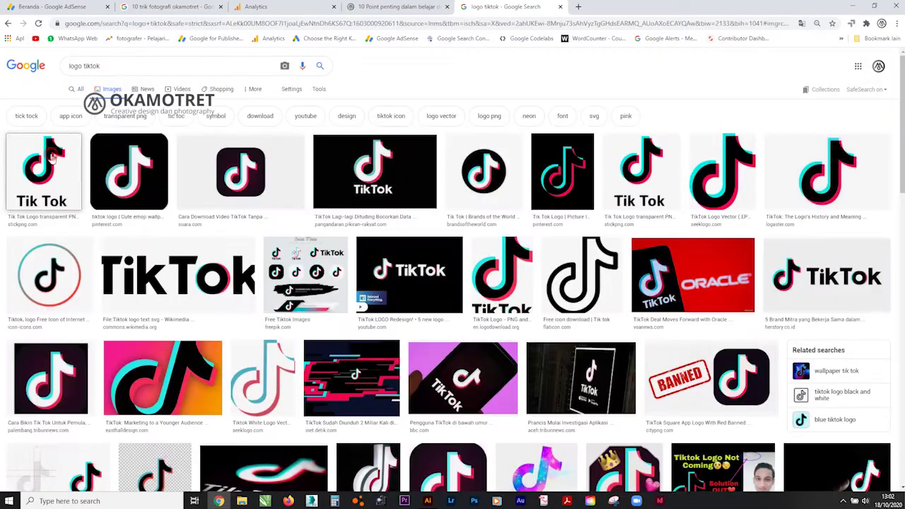
left_click(49, 157)
right_click(679, 180)
left_click(700, 280)
left_click(854, 6)
key("ctrl+v")
Step: Move the pasted logo image off the artboard to its left side
scroll(433, 224, "down", 3)
left_click_drag(434, 224, 286, 237)
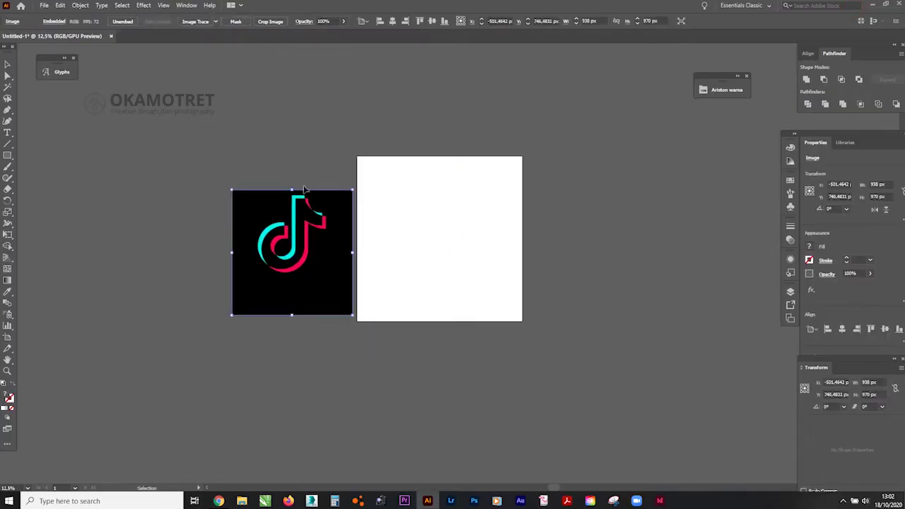
key("ctrl+z")
left_click_drag(432, 252, 241, 266)
left_click(211, 161)
Step: Draw a sample square about 116 px wide above the logo image and fill it with the logo's cyan
scroll(210, 160, "up", 2)
key("m")
left_click_drag(263, 161, 293, 191)
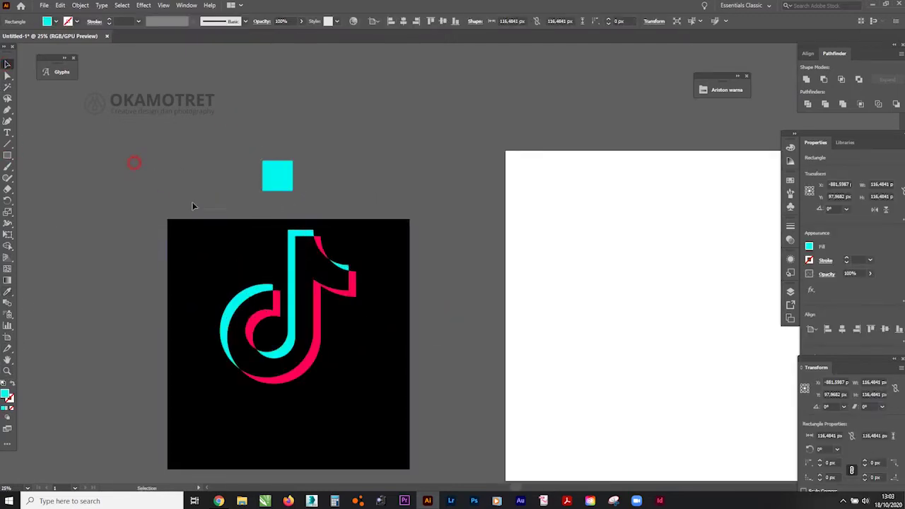
left_click(134, 165)
left_click(302, 228)
scroll(301, 228, "down", 2)
left_click(378, 237)
Step: Copy the plain black TikTok icon from the Chrome image results and place it on the Illustrator artboard as a tracing reference
left_click(219, 500)
scroll(277, 243, "down", 8)
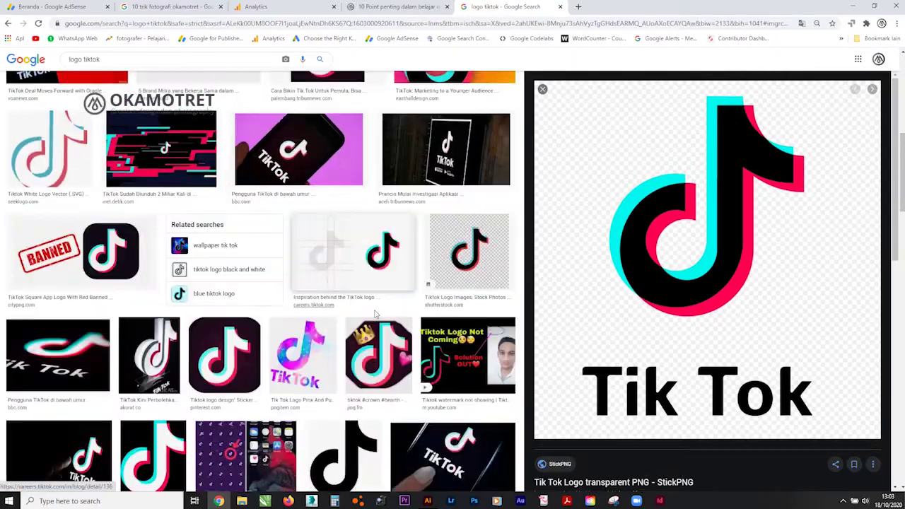
scroll(380, 310, "down", 2)
left_click(343, 314)
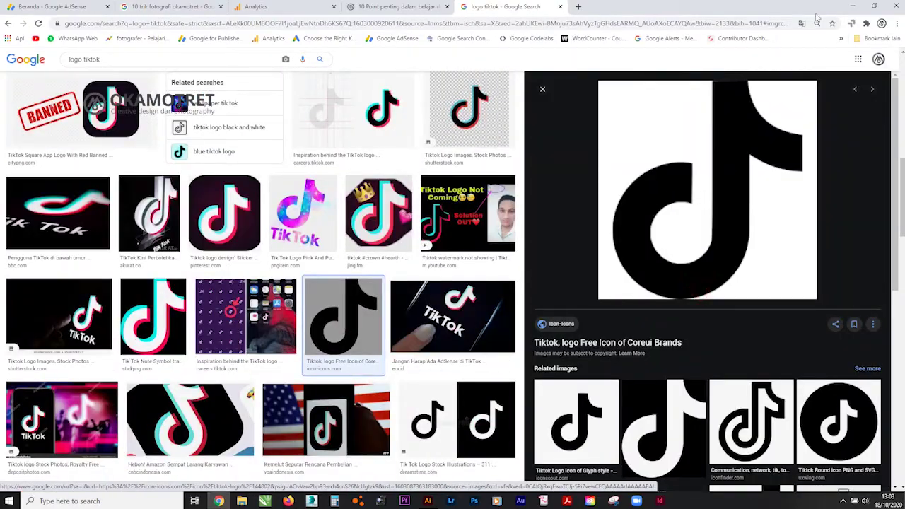
left_click(853, 6)
left_click(512, 303)
key("ctrl+v")
scroll(463, 275, "up", 2)
left_click_drag(491, 287, 569, 362)
left_click_drag(517, 289, 522, 238)
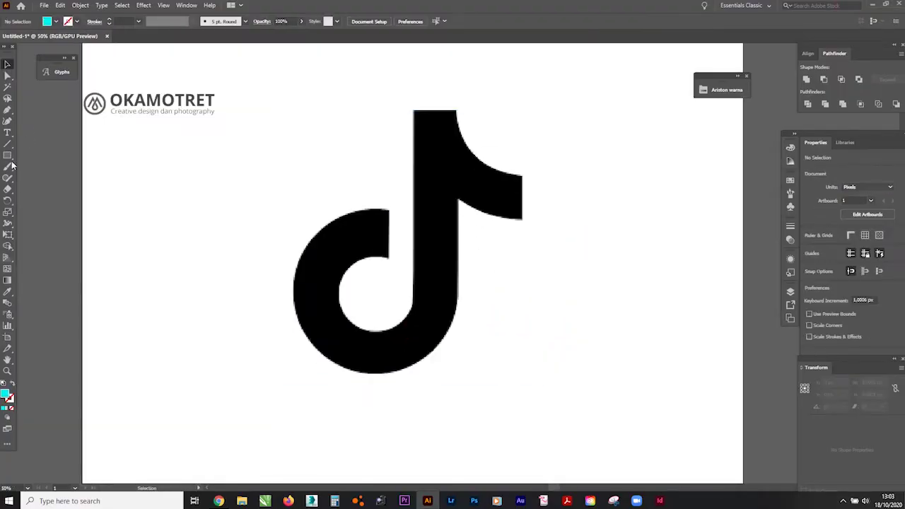
Step: Draw a circle about 322 px wide fitted to the note's outer ring, with a cyan stroke and no fill
key("l")
left_click_drag(309, 219, 460, 370)
left_click(8, 64)
left_click_drag(390, 280, 379, 269)
left_click_drag(448, 359, 465, 376)
left_click_drag(411, 314, 406, 312)
left_click(12, 383)
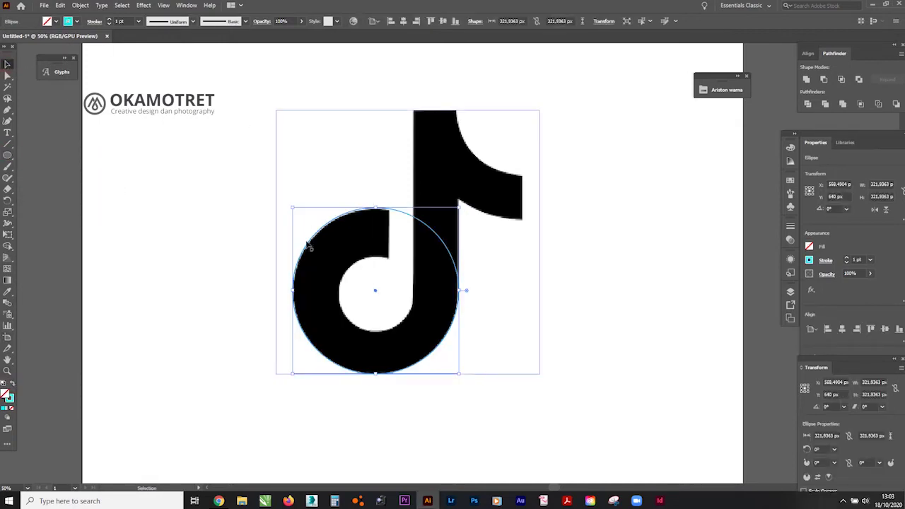
Step: Lock the black reference image on the artboard
scroll(308, 244, "down", 1)
left_click(349, 250)
key("ctrl+2")
Step: Add an inner circle about 147 px wide fitted to the ring's hole and give both circles a cyan fill
scroll(346, 251, "up", 2)
left_click(376, 189)
left_click_drag(388, 192, 370, 362)
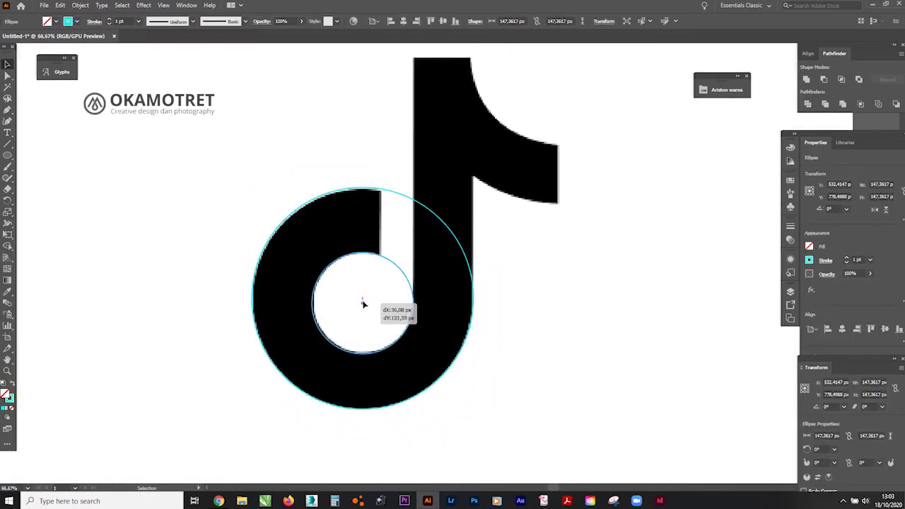
left_click_drag(363, 304, 363, 303)
scroll(395, 240, "down", 2)
scroll(416, 245, "up", 1)
left_click(399, 206, "shift")
left_click(12, 383)
Step: Try to subtract the inner circle from the outer circle with Minus Front
left_click_drag(214, 333, 343, 291)
left_click(825, 80)
left_click(581, 231)
left_click(416, 275)
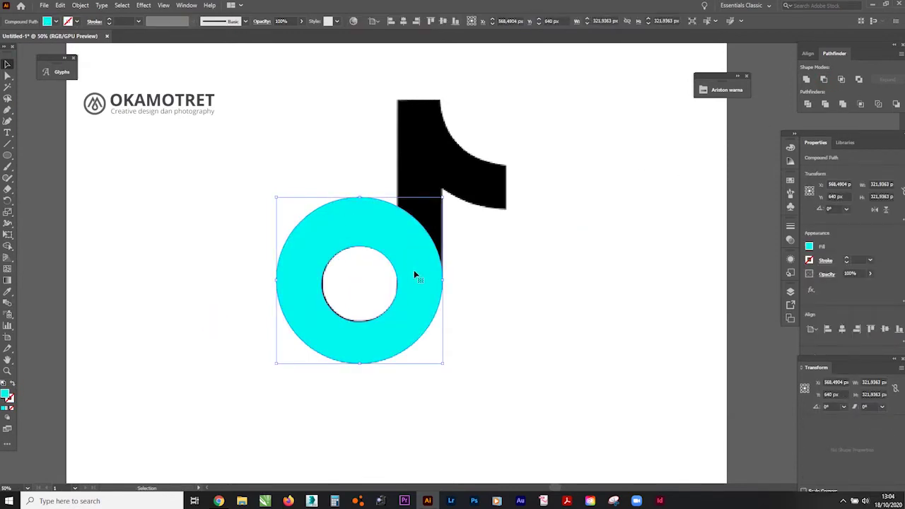
key("ctrl+z")
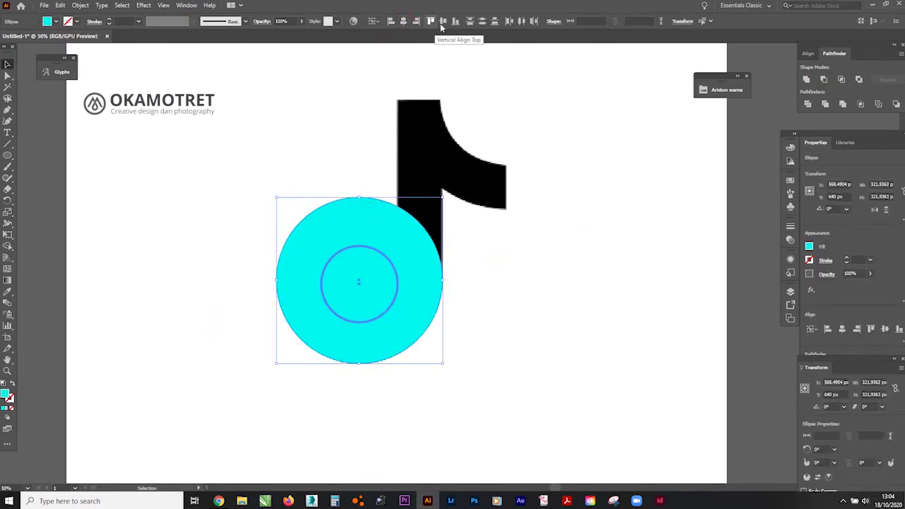
Step: Nudge the inner circle upward and subtract it from the outer circle to form a ring
scroll(385, 246, "up", 1)
key("Up")
key("Up")
key("Up")
key("Up")
left_click_drag(535, 270, 376, 108)
left_click(824, 80)
left_click(504, 223)
Step: Swap the ring's fill and stroke to show it as a cyan outline
scroll(503, 223, "down", 1)
left_click(445, 249)
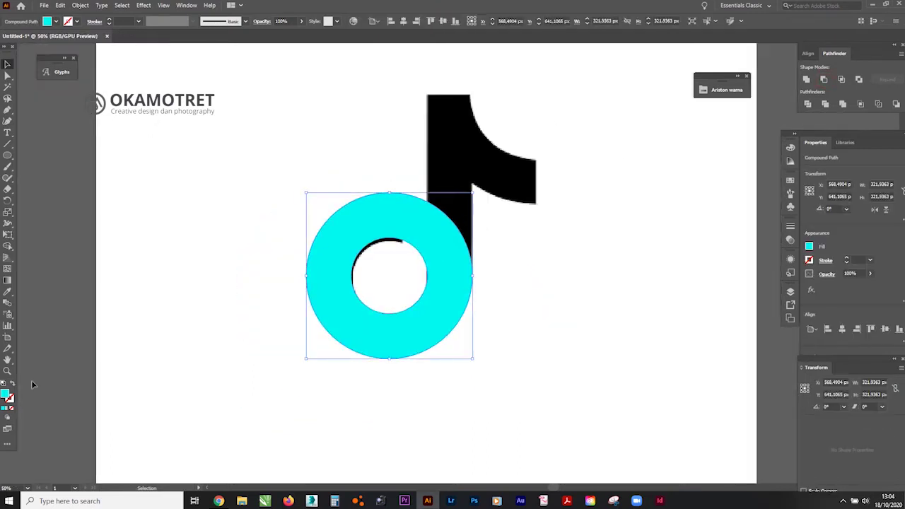
left_click(12, 384)
scroll(493, 172, "up", 1)
scroll(523, 196, "up", 1)
Step: Draw a rectangle over the note's vertical stem and unite it with the ring
left_click(8, 155)
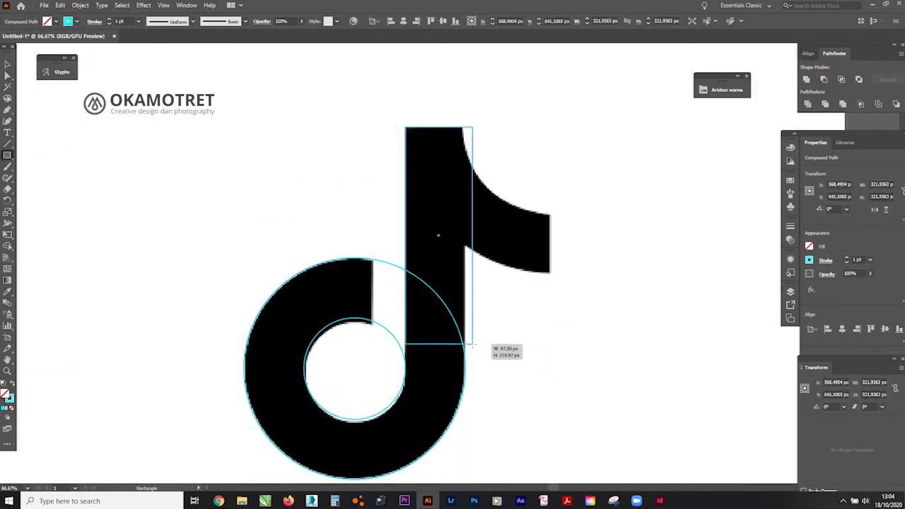
left_click(368, 286, "shift")
left_click(524, 141)
Step: Draw a rectangle over the note's flag and move its corner anchors onto the flag's corners
scroll(523, 143, "down", 1)
scroll(542, 151, "up", 2)
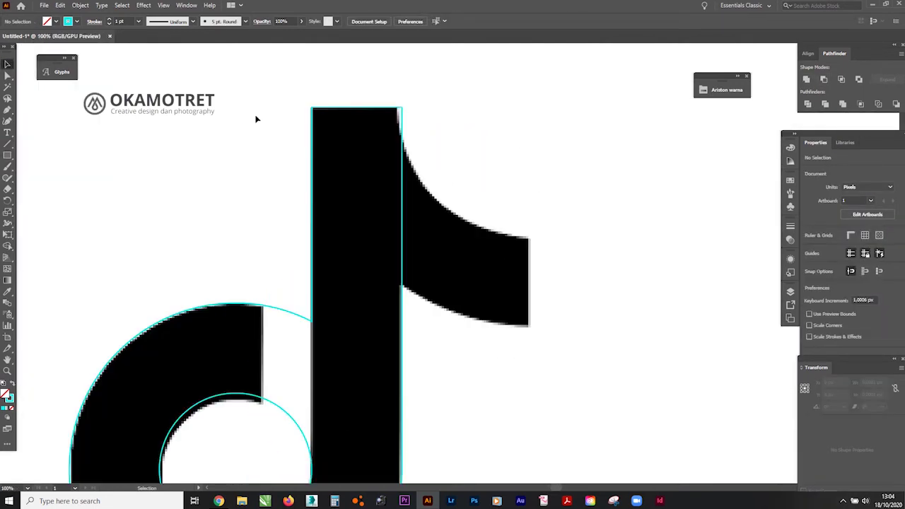
left_click(7, 155)
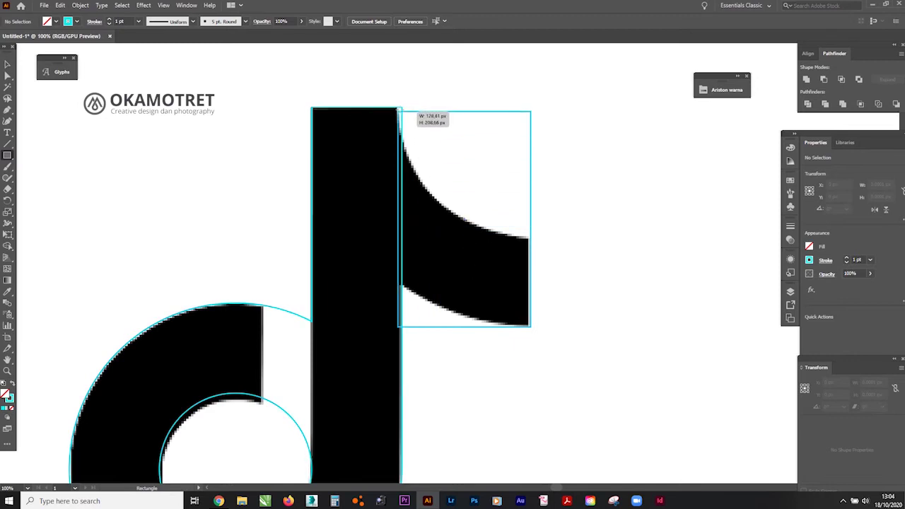
left_click_drag(401, 107, 402, 108)
left_click_drag(403, 327, 402, 286)
left_click_drag(543, 205, 532, 245)
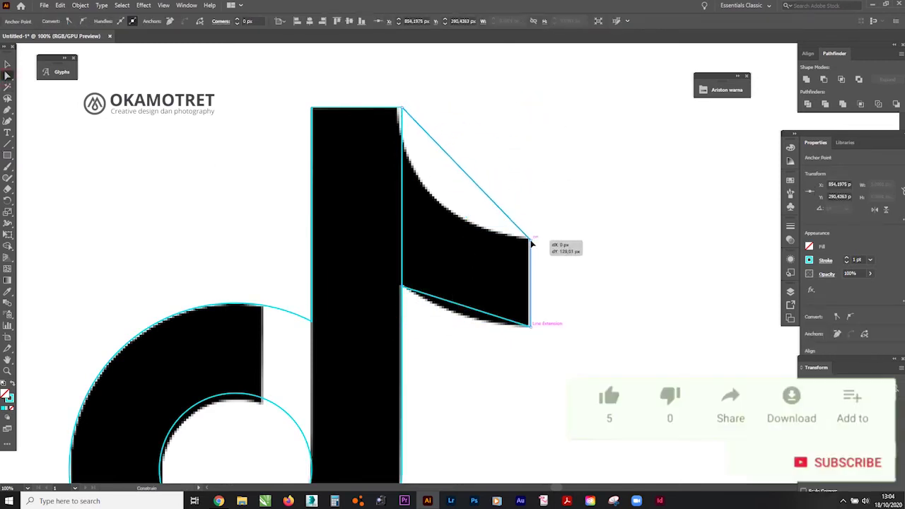
Step: Curve the flag shape's upper edge from its midpoint anchor to follow the reference image
left_click_drag(7, 110, 43, 144)
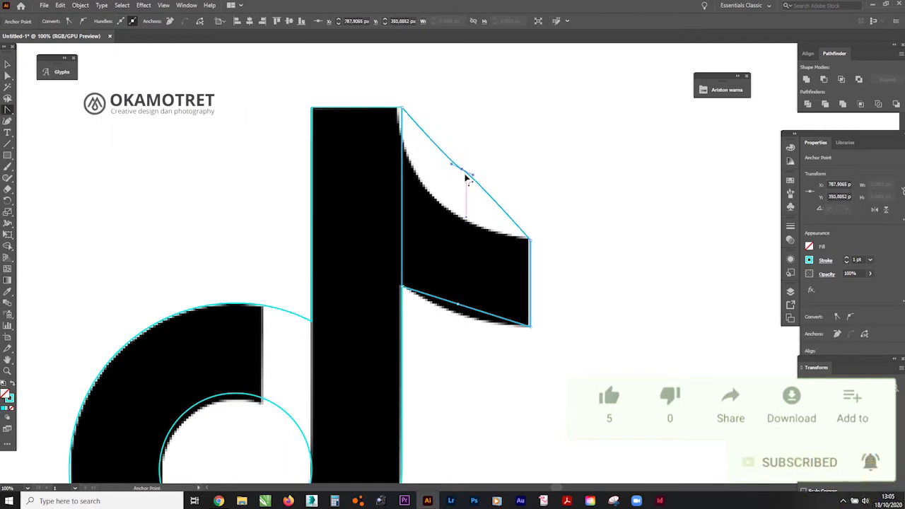
scroll(467, 182, "up", 1)
left_click_drag(461, 168, 368, 182)
left_click_drag(456, 240, 495, 265)
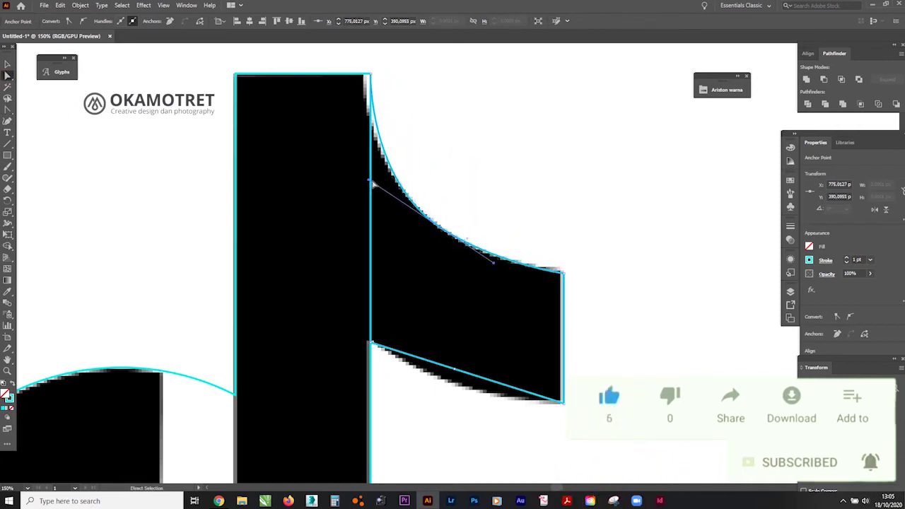
left_click_drag(358, 172, 358, 173)
Step: Try to pull the midpoint anchor of the flag's lower edge down onto the reference curve
scroll(424, 283, "down", 4)
left_click_drag(459, 325, 460, 336)
scroll(461, 342, "up", 4)
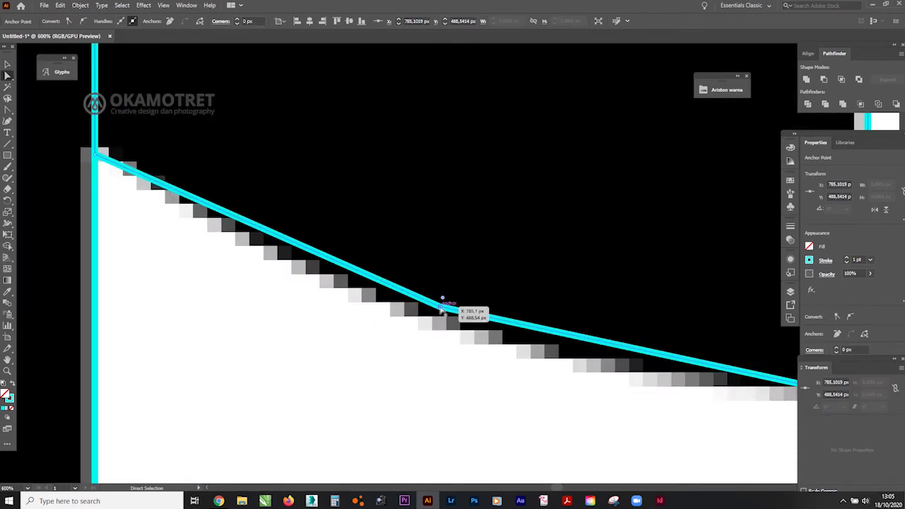
key("ctrl+z")
Step: Curve the flag shape's lower edge from its midpoint to match the reference image
scroll(436, 250, "down", 2)
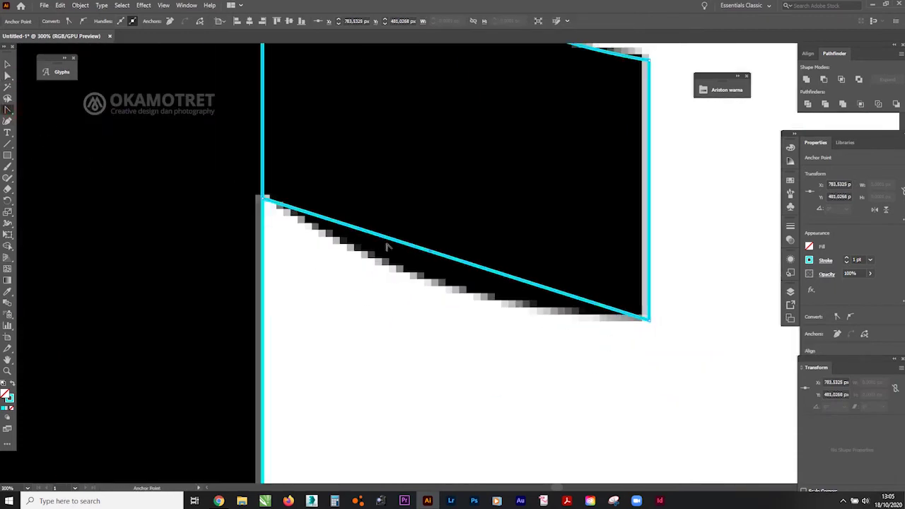
left_click_drag(431, 251, 440, 282)
scroll(512, 319, "down", 4)
key("v")
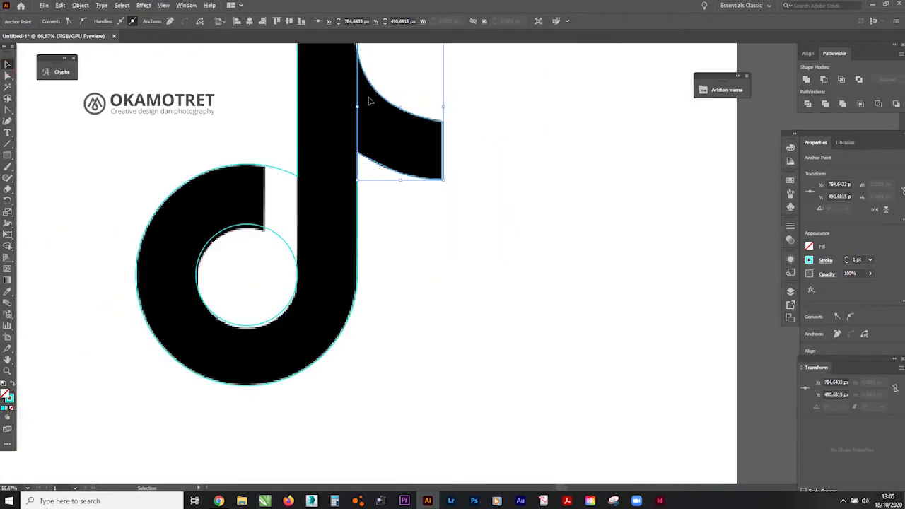
Step: Unite the flag shape with the ring and stem into one note shape
scroll(480, 120, "down", 1)
left_click(343, 138)
left_click(12, 383)
left_click(432, 115)
left_click(375, 67, "shift")
left_click(806, 80)
left_click(374, 129)
left_click(343, 132)
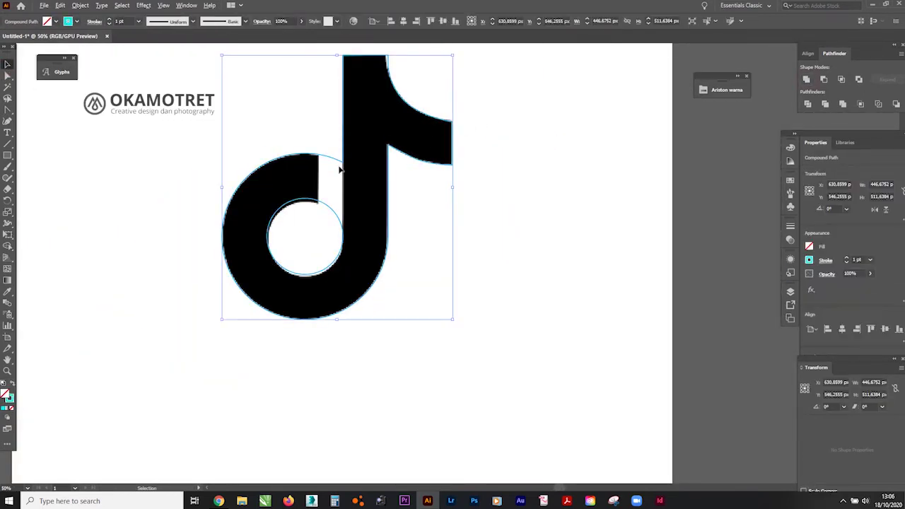
Step: Swap the note's stroke and fill to make the shape solid cyan
scroll(339, 167, "up", 2)
left_click(12, 383)
scroll(299, 94, "down", 1)
scroll(175, 234, "up", 1)
Step: Draw a rectangle about 51 × 197 px over the gap between ring and stem and subtract it from the note
key("y")
left_click_drag(321, 197, 323, 198)
left_click_drag(293, 338, 305, 404)
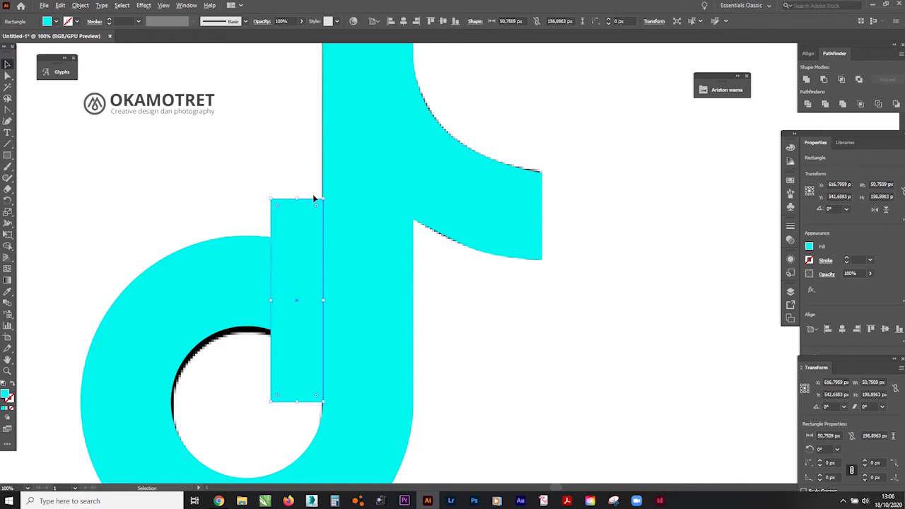
scroll(372, 216, "down", 3)
key("ctrl+a")
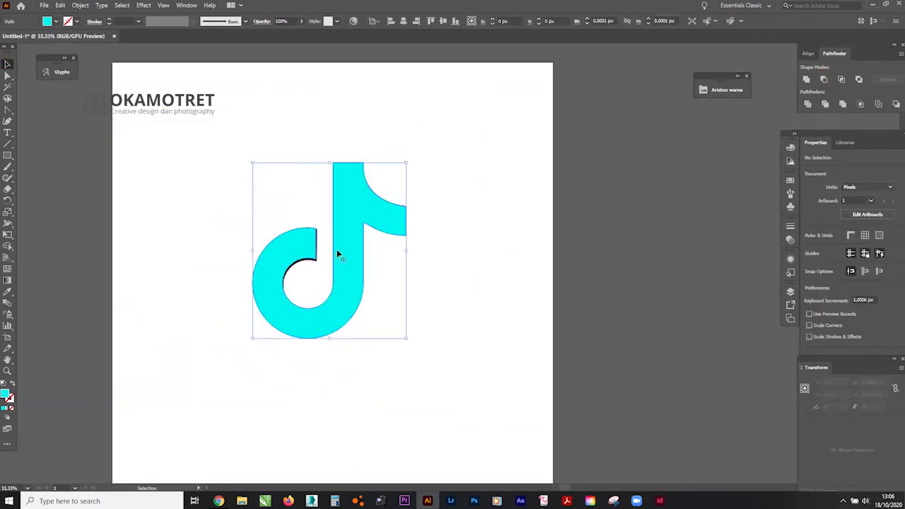
Step: Delete the two redundant anchor points along the stem's straight inner edge in outline view and return to preview
scroll(337, 249, "up", 1)
key("ctrl+y")
scroll(336, 252, "up", 1)
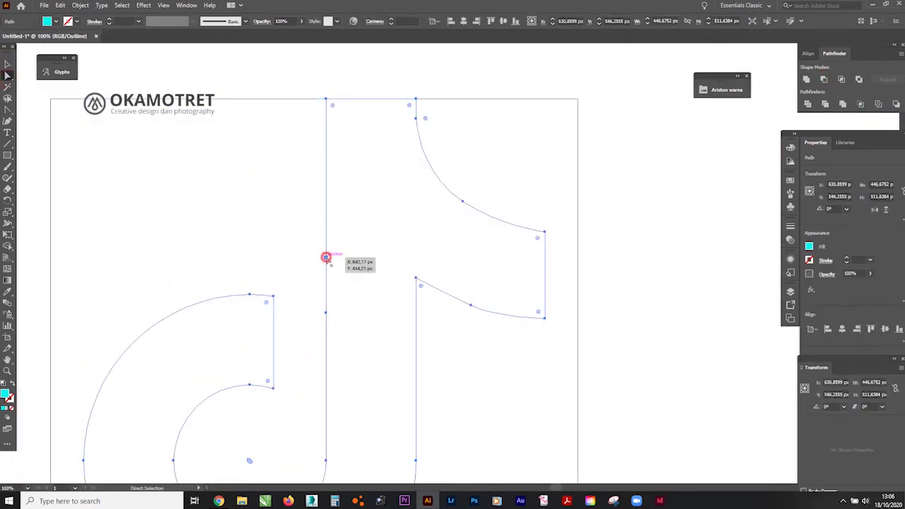
left_click(326, 258)
left_click_drag(7, 111, 71, 133)
left_click(326, 258)
scroll(326, 258, "down", 2)
left_click(326, 234)
scroll(326, 234, "down", 5)
key("v")
key("ctrl+y")
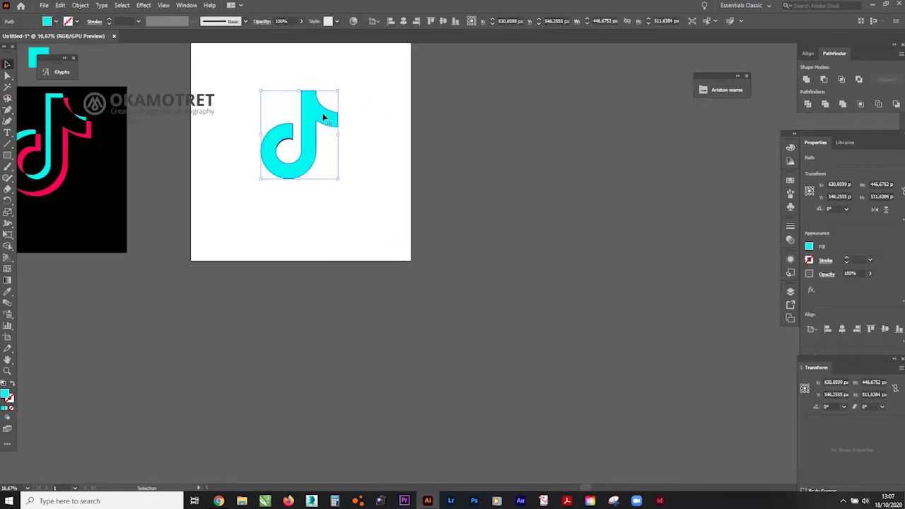
Step: Delete the black reference image and move the cyan note closer to the artboard's center
left_click_drag(324, 164, 290, 134)
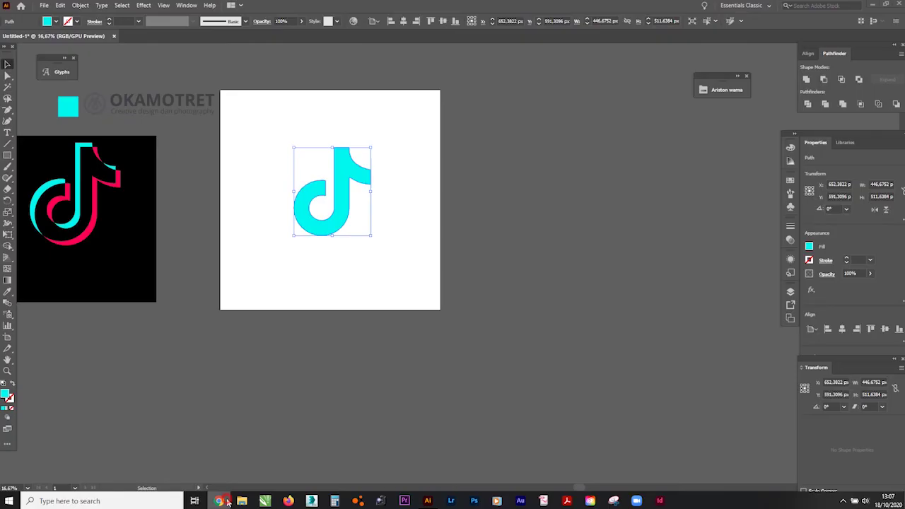
left_click(177, 397)
Step: Draw a rounded square about 691 px wide with corner radii of about 78 px and fill it black
left_click_drag(8, 155, 49, 166)
left_click_drag(279, 131, 397, 249)
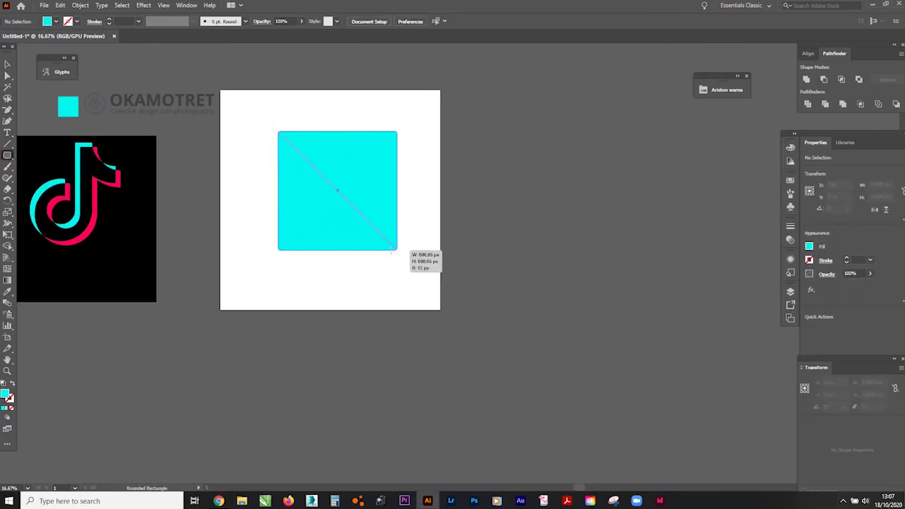
key("a")
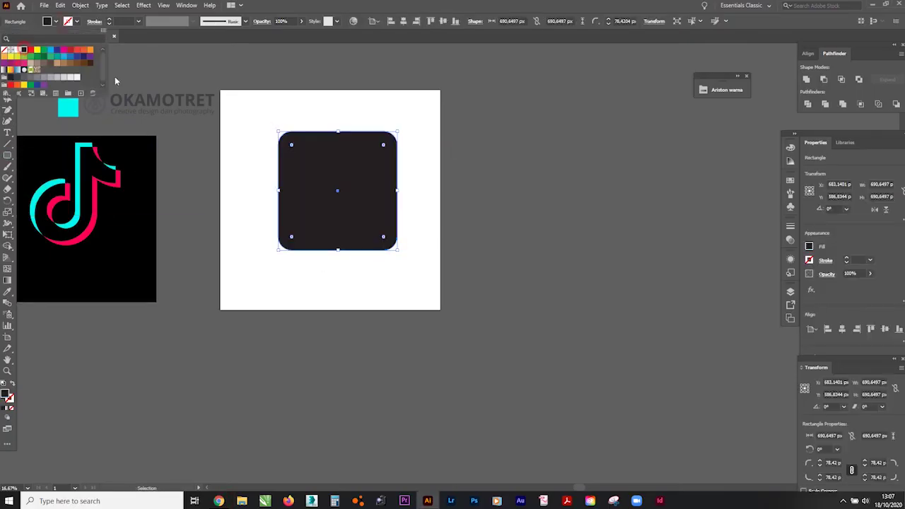
Step: Send the black rounded square behind the cyan note and lay a slightly offset white copy over the note
right_click(350, 167)
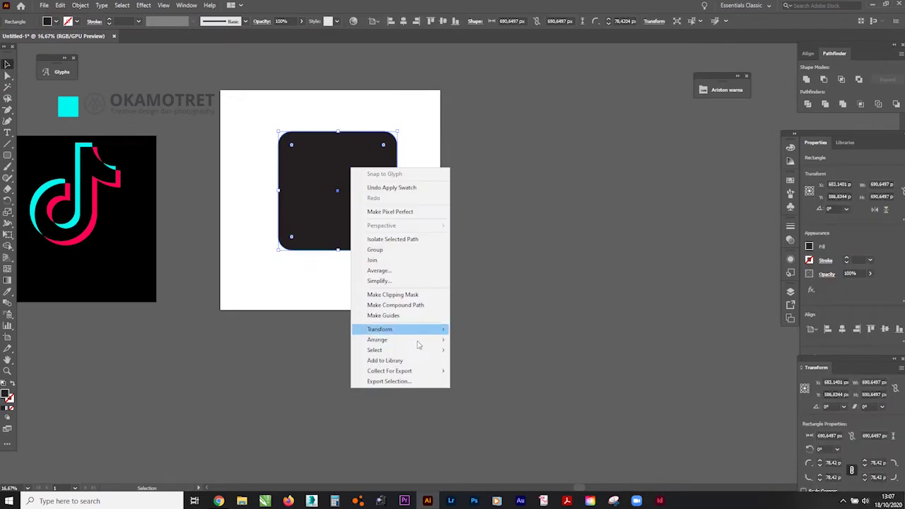
left_click(495, 382)
key("ctrl+equal")
left_click(328, 163)
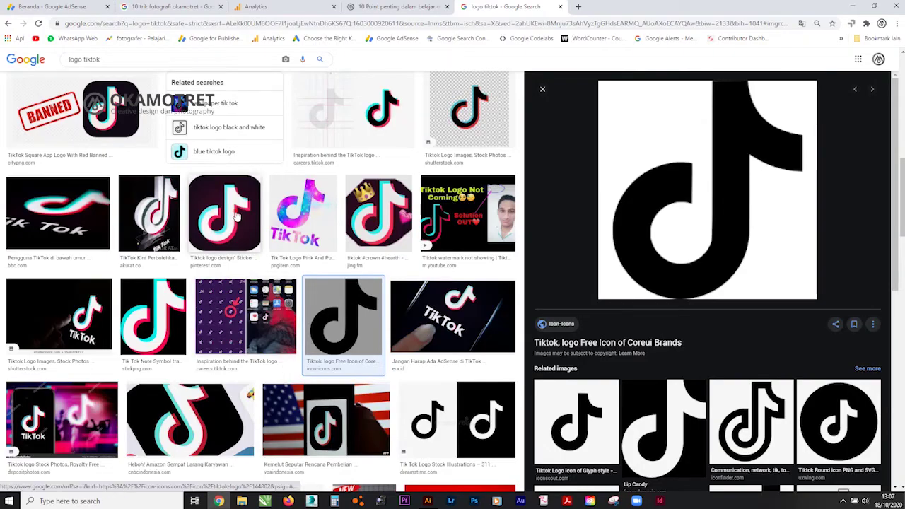
Step: Copy the rounded app-icon version of the logo from the Chrome image results and paste it beside the artwork in Illustrator
left_click(237, 216)
right_click(724, 228)
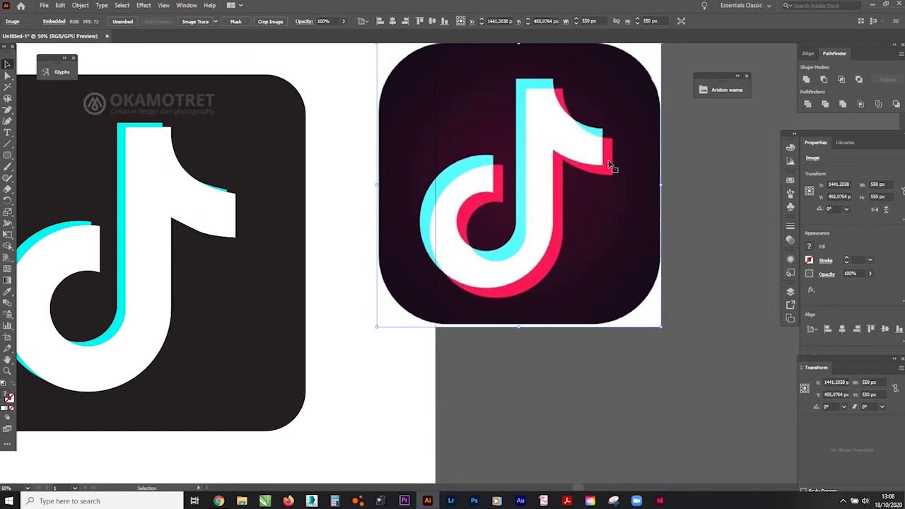
Step: Center the black rounded square on the artboard
key("ctrl+minus")
key("ctrl+minus")
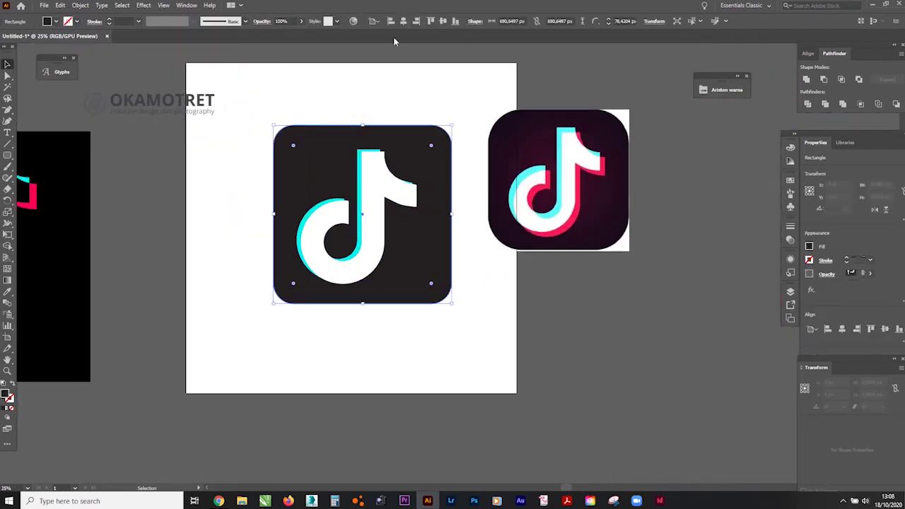
left_click(419, 135)
Step: Duplicate the white note onto the pasted app-icon image and bring the copy to the front
left_click(380, 186)
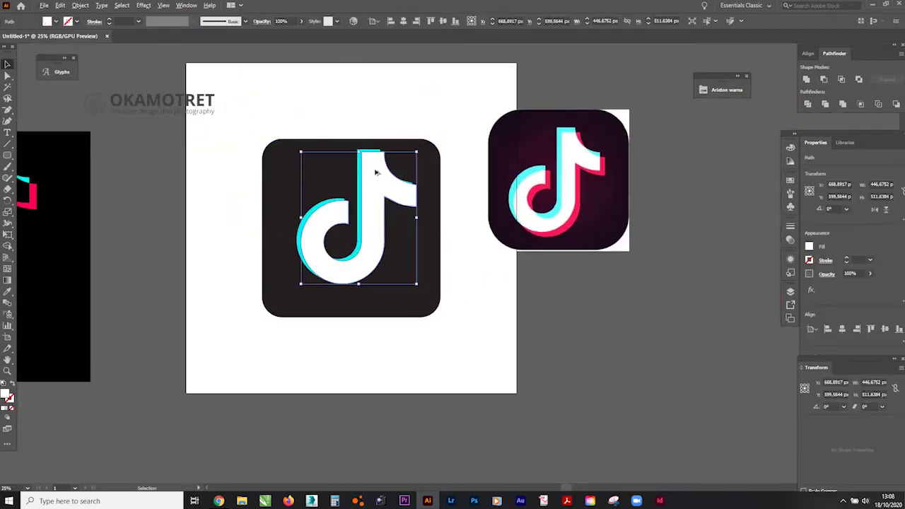
left_click_drag(380, 186, 537, 212)
right_click(522, 162)
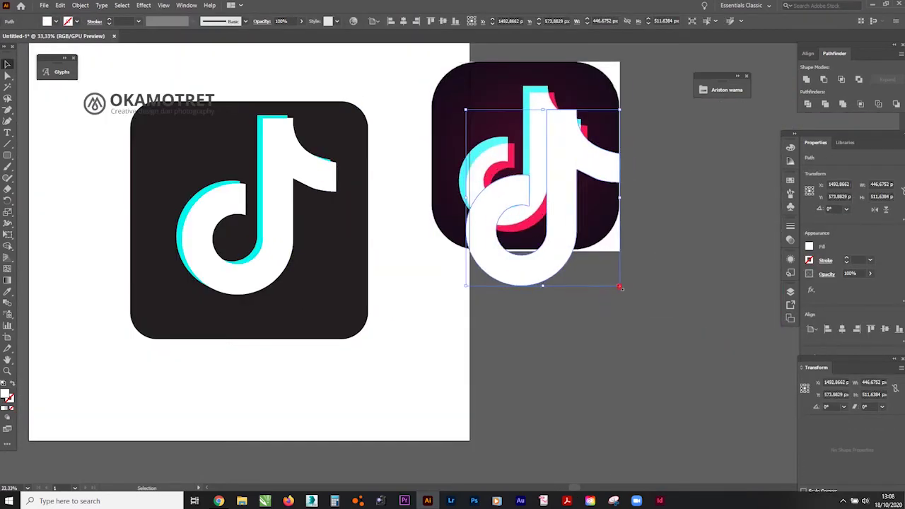
Step: Shrink the duplicated white note and move it so it roughly covers the note on the pasted app-icon image
left_click_drag(620, 288, 571, 232)
scroll(532, 118, "up", 1)
left_click_drag(534, 140, 546, 116)
left_click_drag(443, 261, 429, 295)
scroll(591, 89, "up", 1)
left_click_drag(603, 77, 617, 78, "shift")
left_click_drag(508, 284, 506, 281)
Step: Fine-tune the note's size and position over the reference's white shape, ending at about 356 × 408 px
scroll(513, 268, "down", 2)
scroll(525, 181, "up", 2)
left_click_drag(511, 220, 530, 230)
left_click_drag(372, 448, 368, 450, "shift")
left_click_drag(519, 370, 517, 365)
left_click_drag(610, 170, 614, 163, "shift")
scroll(370, 458, "up", 2)
left_click_drag(367, 422, 362, 429, "shift")
scroll(396, 392, "down", 2)
Step: Duplicate the fitted note slightly up and to the left over the reference's cyan layer, stacked behind the original
left_click_drag(536, 157, 525, 145, "alt")
right_click(625, 241)
mouse_move(663, 412)
left_click(750, 412)
key("ctrl+minus")
key("ctrl+minus")
key("ctrl+minus")
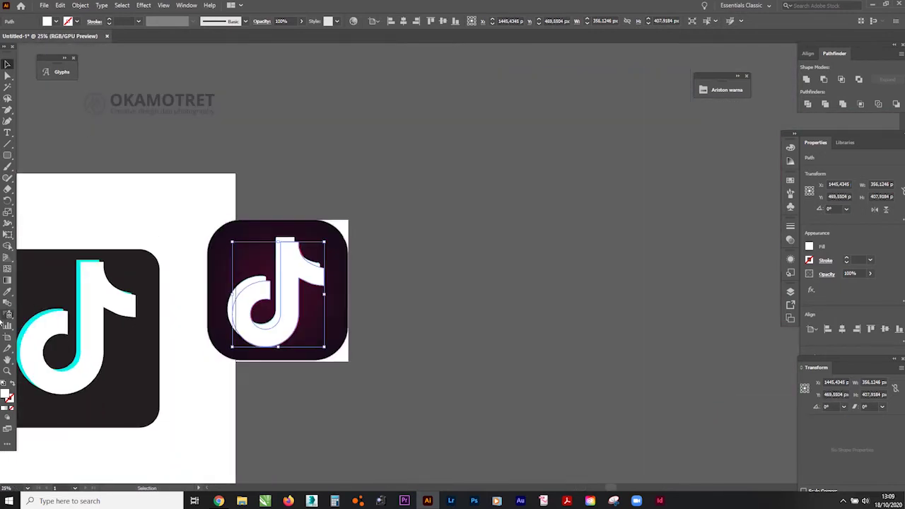
Step: Fill the front note with the cyan from the artboard artwork and move both notes to the empty area beside the reference icon
left_click(79, 260)
key("v")
scroll(230, 213, "up", 2)
left_click(330, 271, "shift")
scroll(332, 274, "down", 2)
scroll(342, 287, "up", 1)
scroll(342, 288, "down", 1)
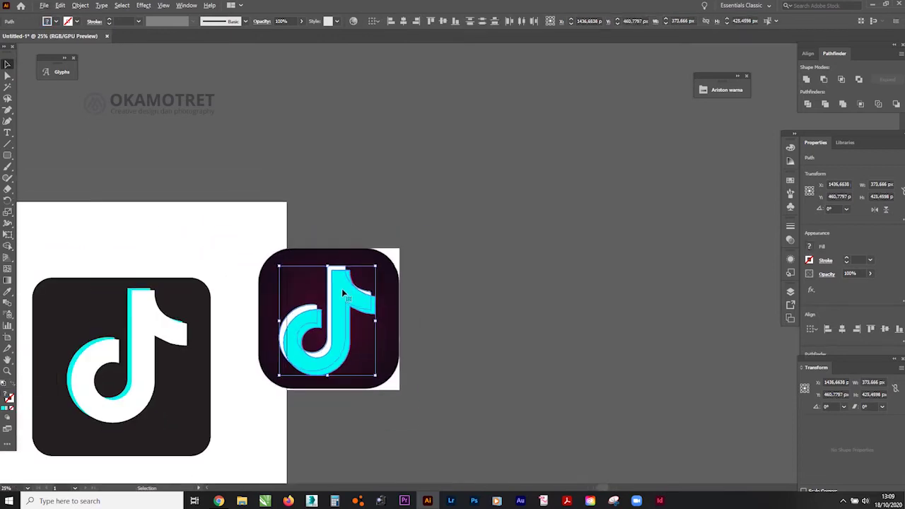
left_click_drag(342, 289, 497, 304, "shift")
left_click(410, 268)
Step: Swap the colors of the two overlapping notes: fill the front note white and the rear note with the artwork's cyan
scroll(408, 265, "up", 1)
left_click(521, 285)
left_click(57, 21)
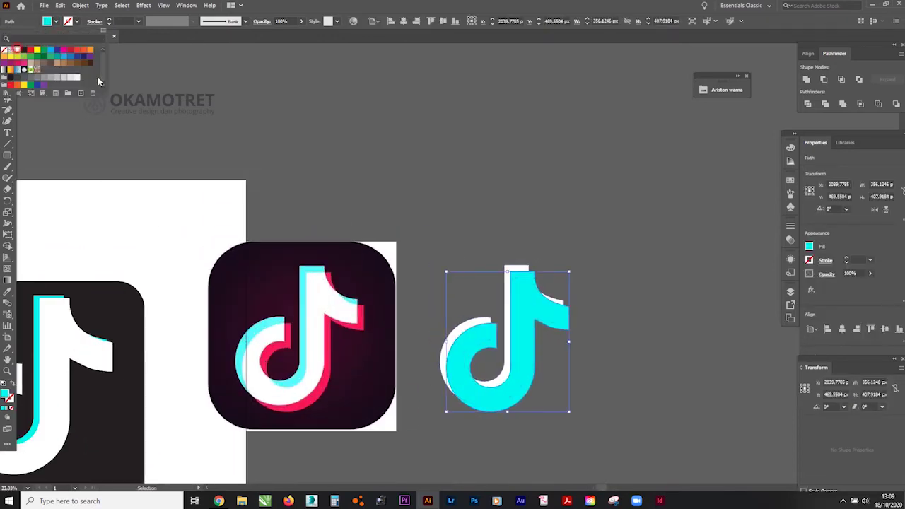
left_click(22, 50)
scroll(502, 268, "up", 1)
left_click(507, 270)
scroll(501, 269, "down", 3)
scroll(286, 279, "down", 1)
key("i")
left_click(74, 254)
scroll(408, 291, "up", 2)
key("v")
left_click(567, 323)
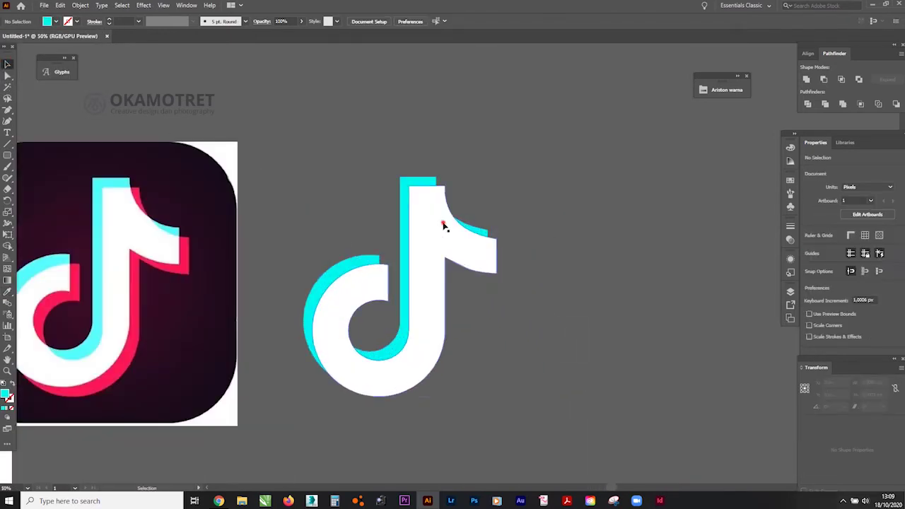
Step: Duplicate the cyan and white note pair beside the original and split the copy into pieces with Pathfinder Divide
left_click(441, 221)
left_click(441, 212, "shift")
double_click(495, 192)
left_click_drag(494, 192, 582, 238)
left_click(842, 79)
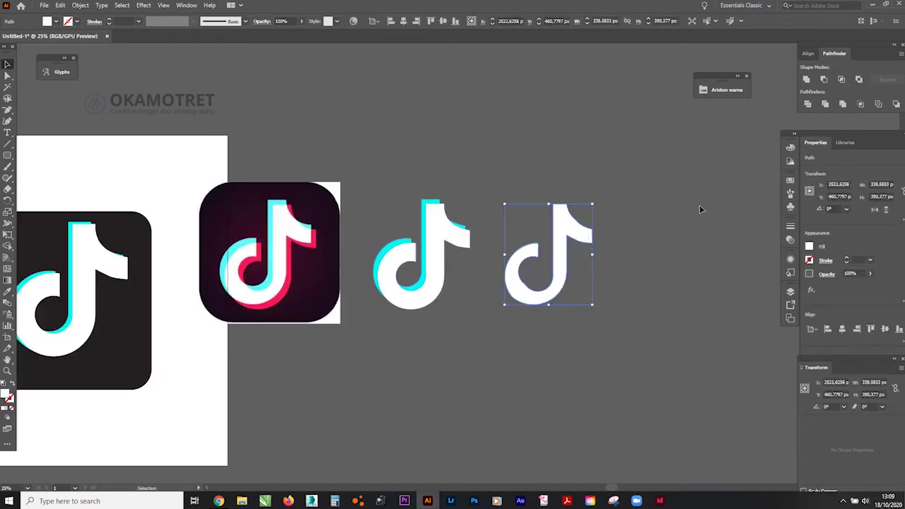
key("ctrl+z")
left_click(808, 104)
Step: Inside the divided group, fill the outer white slivers along the upper curve and lower edge with the reference icon's red
scroll(597, 215, "up", 2)
left_click(626, 192)
double_click(548, 201)
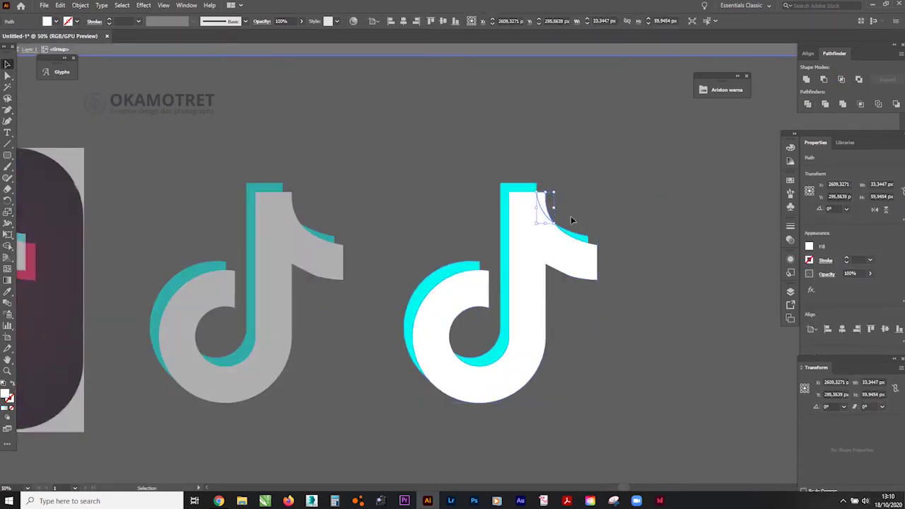
scroll(575, 226, "down", 2)
left_click(584, 251, "shift")
double_click(639, 233)
key("ctrl+v")
key("ctrl+z")
scroll(582, 233, "up", 3)
double_click(574, 232)
scroll(559, 286, "down", 2)
left_click(572, 281, "shift")
key("a")
key("v")
key("Escape")
key("ctrl+minus")
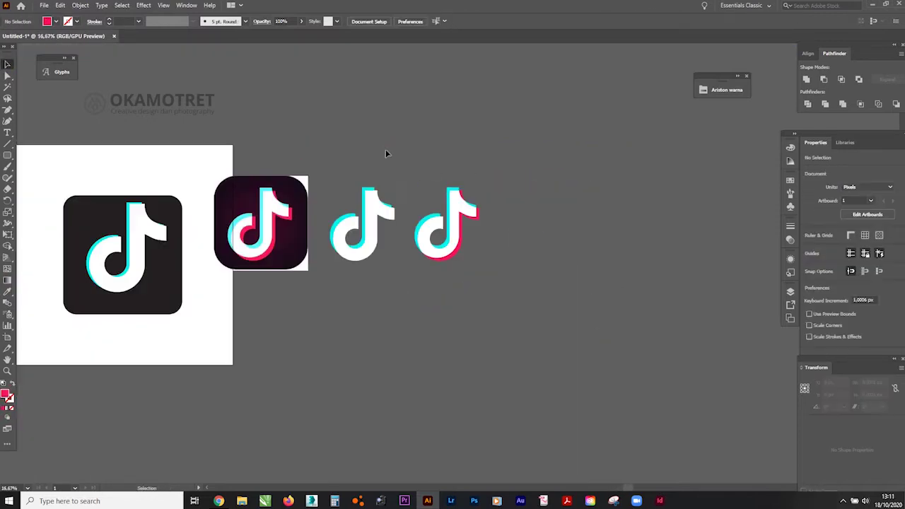
Step: Try lowering the opacity of the large white note piece inside the group to 78%
scroll(457, 191, "up", 3)
double_click(457, 182)
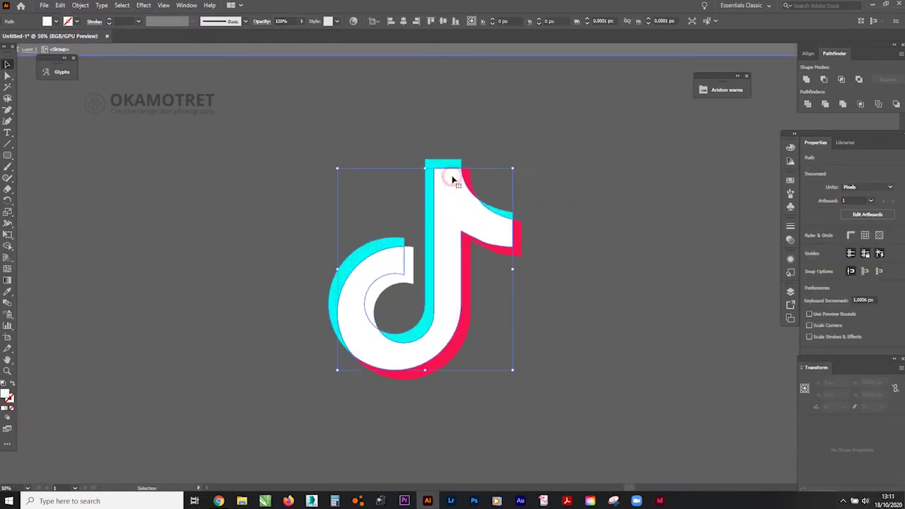
left_click(791, 240)
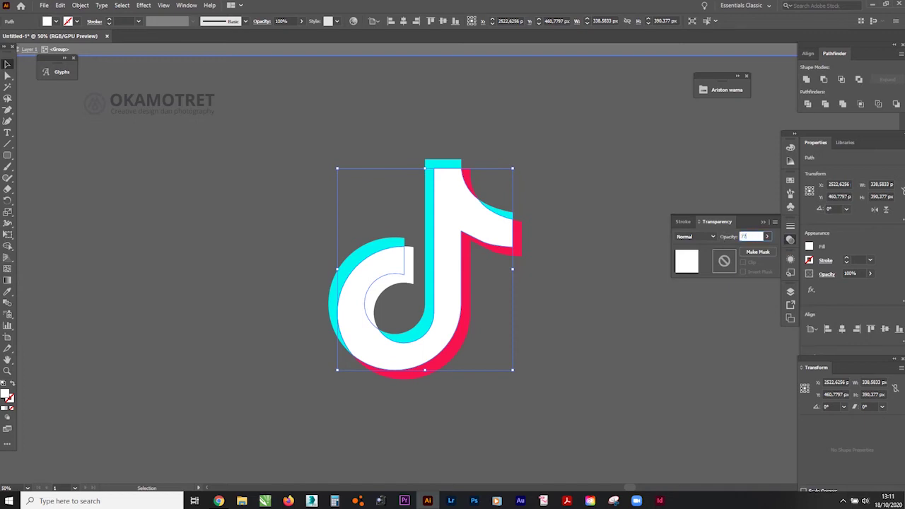
type("80")
key("Return")
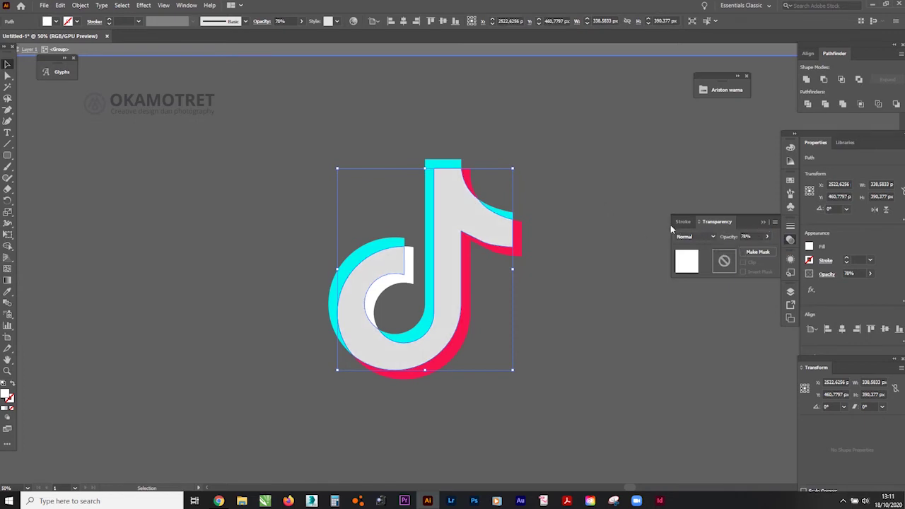
double_click(586, 237)
scroll(585, 237, "down", 3)
scroll(561, 249, "up", 3)
key("ctrl+z")
Step: Fill the white sliver inside the note's loop with the same red and leave the group's isolation mode
left_click(450, 249)
scroll(580, 272, "down", 1)
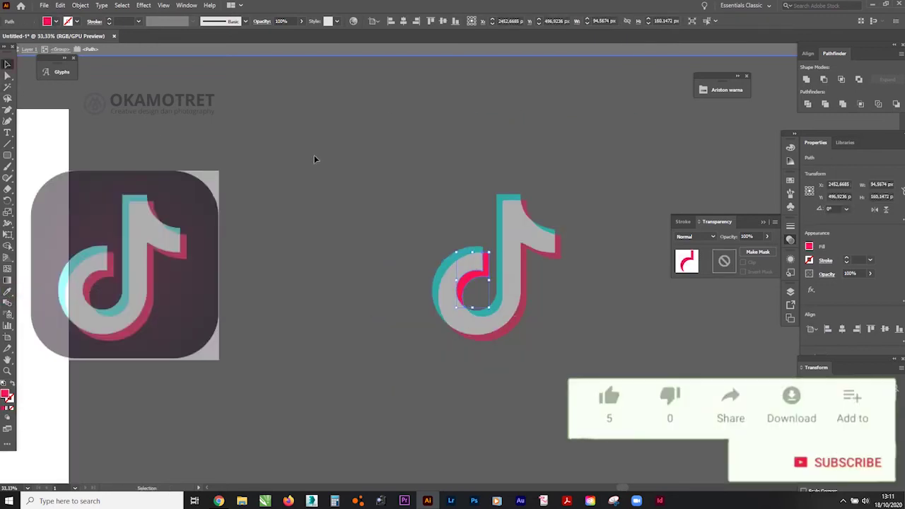
double_click(284, 158)
scroll(313, 156, "down", 2)
Step: Delete the old notes on the black square and the pasted reference icon, and center the finished three-color note group on the artboard
left_click(95, 216)
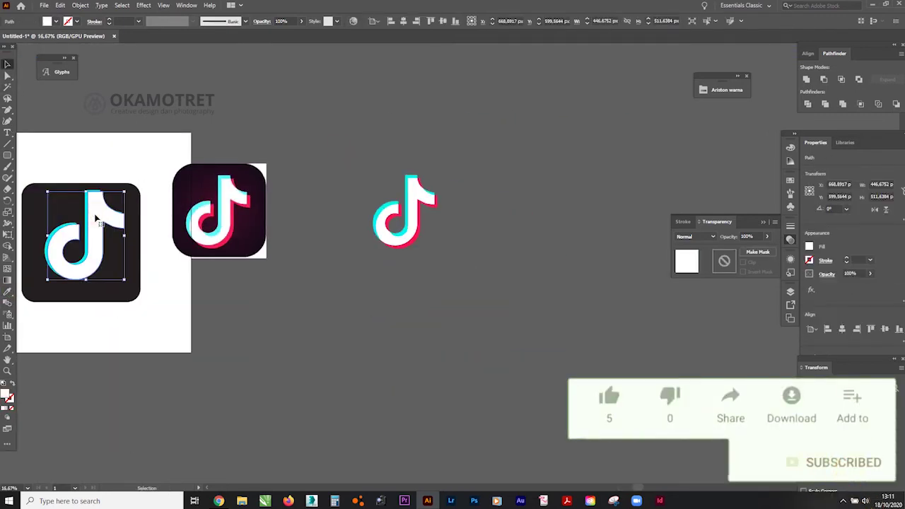
key("Delete")
left_click(95, 217)
key("Delete")
left_click(194, 178)
key("Delete")
left_click_drag(339, 156, 498, 266)
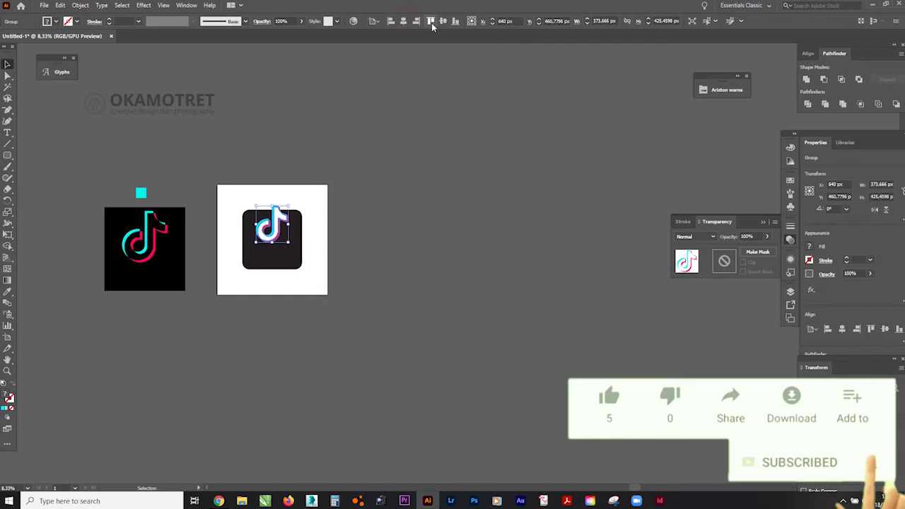
scroll(277, 196, "up", 3)
Step: Try the centered note group at 80% opacity and restore it to 100%
left_click(748, 237)
type("90")
key("Return")
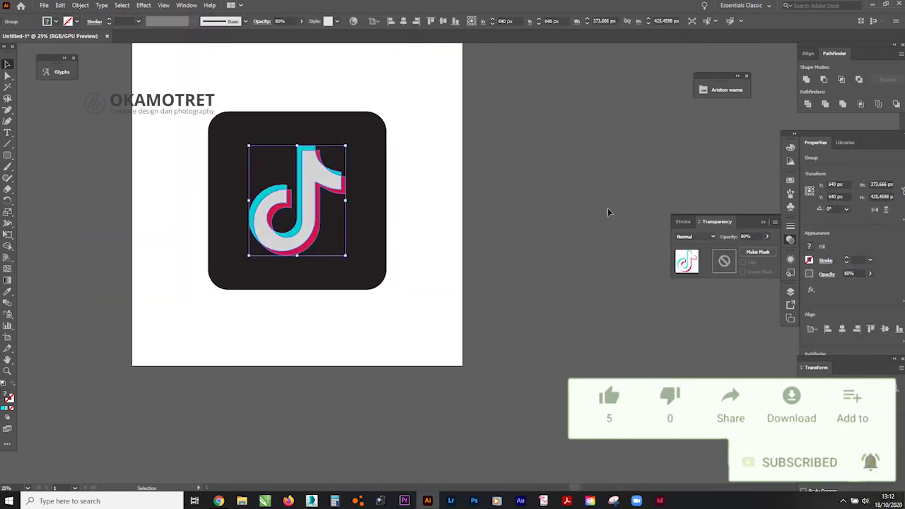
double_click(319, 174)
left_click_drag(319, 174, 326, 194)
key("ctrl+z")
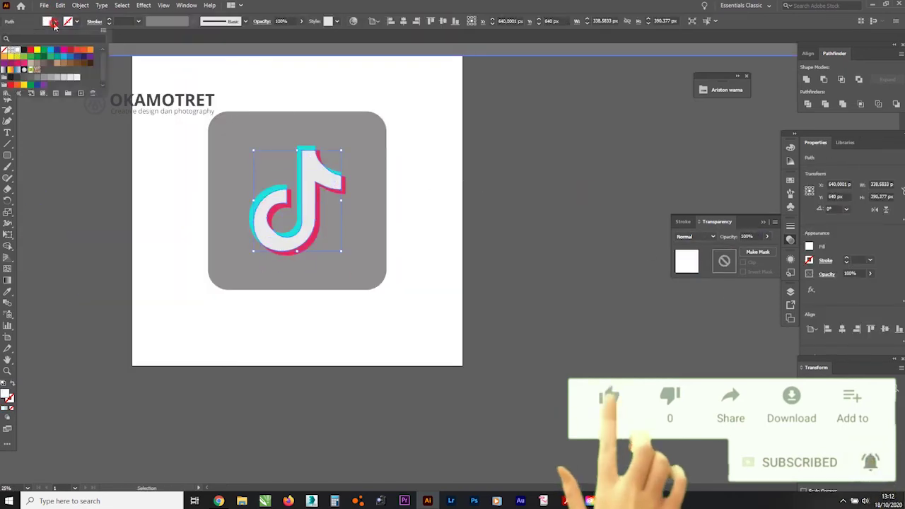
key("Escape")
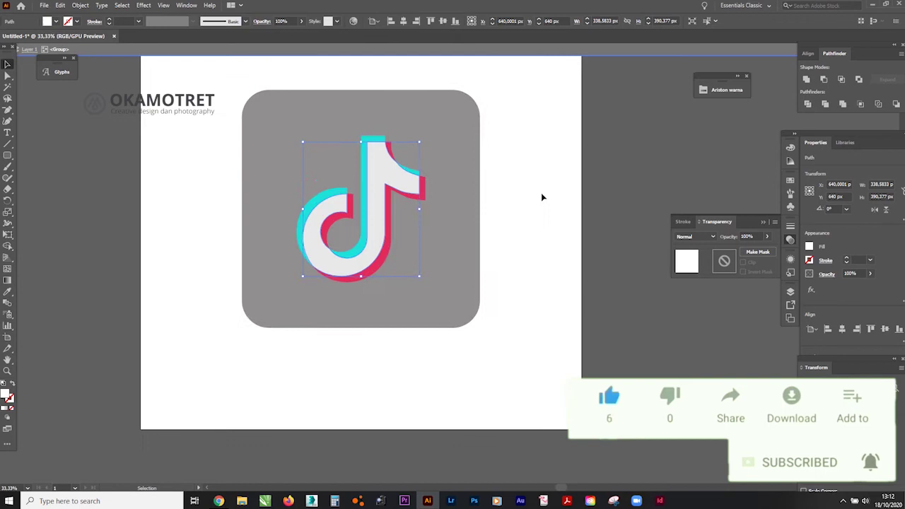
type("80")
key("Return")
type("100")
key("Return")
left_click(532, 205)
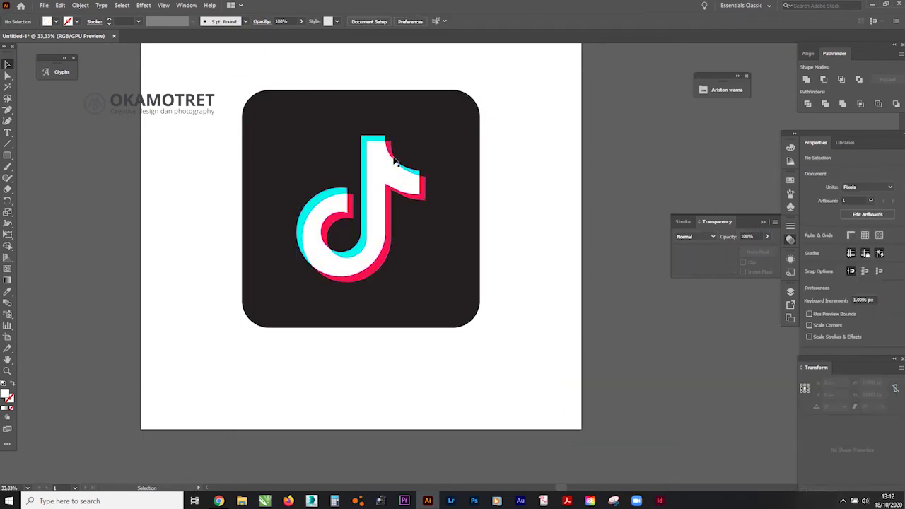
Step: Reduce the opacity of the note's cyan and red layers while keeping the white note at full opacity
double_click(365, 168)
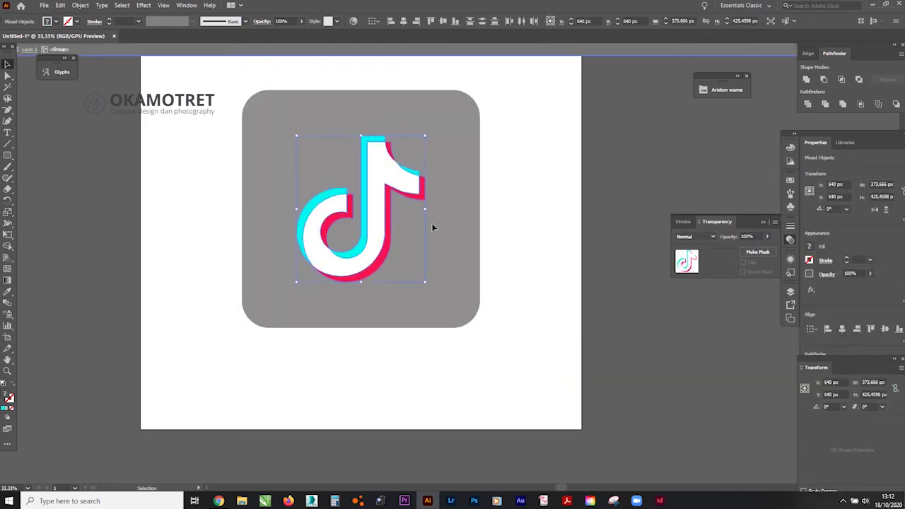
double_click(516, 172)
left_click(748, 237)
type("80")
key("Return")
key("ctrl+z")
left_click_drag(760, 236, 730, 235)
left_click(585, 171)
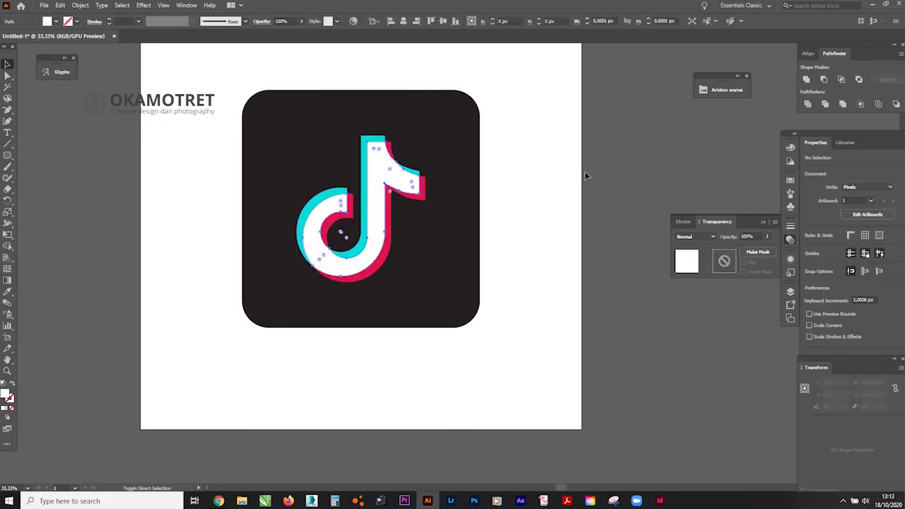
Step: Add the text TIKTOK on the artboard below the black rounded square
scroll(585, 171, "down", 1)
key("t")
left_click(310, 373)
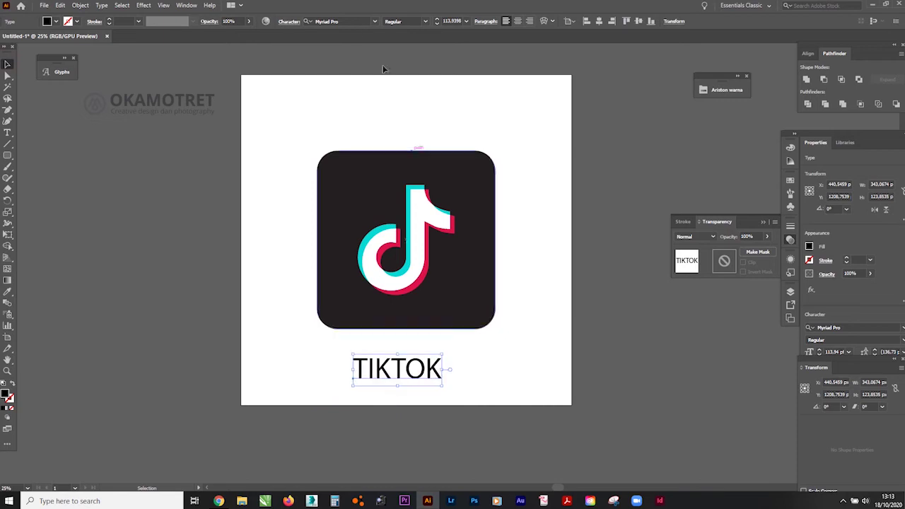
Step: Set the text in Oswald DemiBold and change its capitalization to TikTok
type("os")
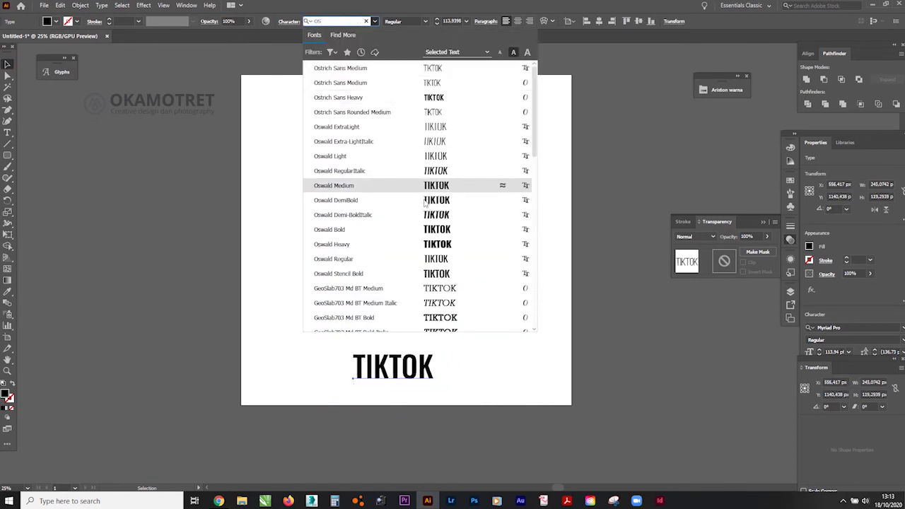
left_click(424, 200)
left_click(101, 6)
left_click(266, 173)
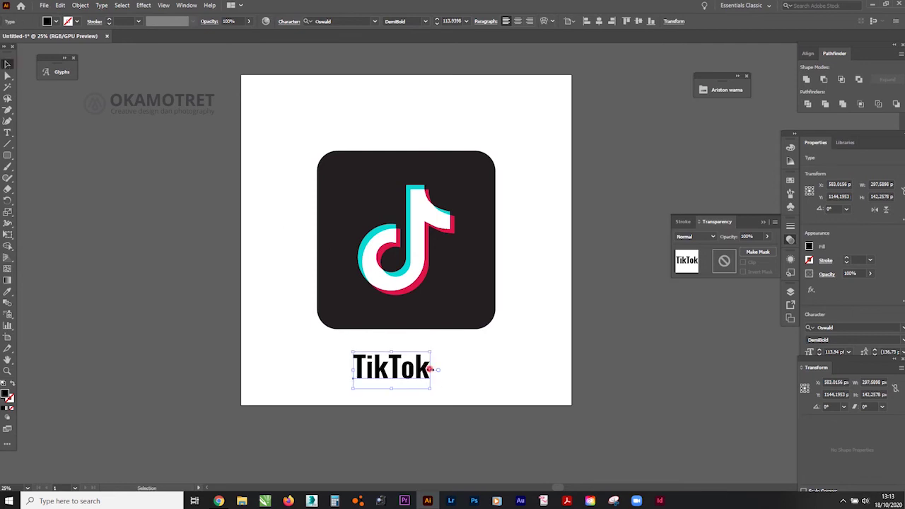
Step: Widen the TikTok text to about 375 px and position it beneath the black square
key("ctrl+minus")
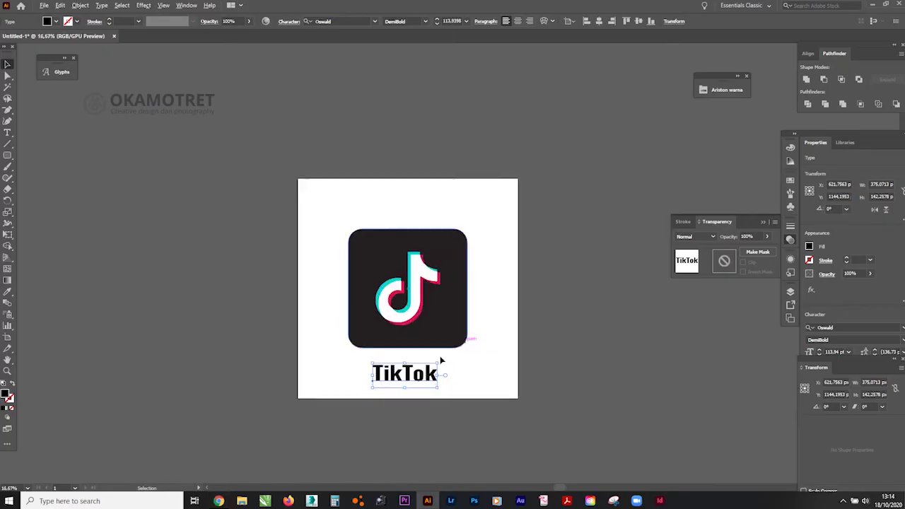
key("ctrl+plus")
key("ctrl+plus")
left_click_drag(377, 385, 377, 380)
key("ctrl+plus")
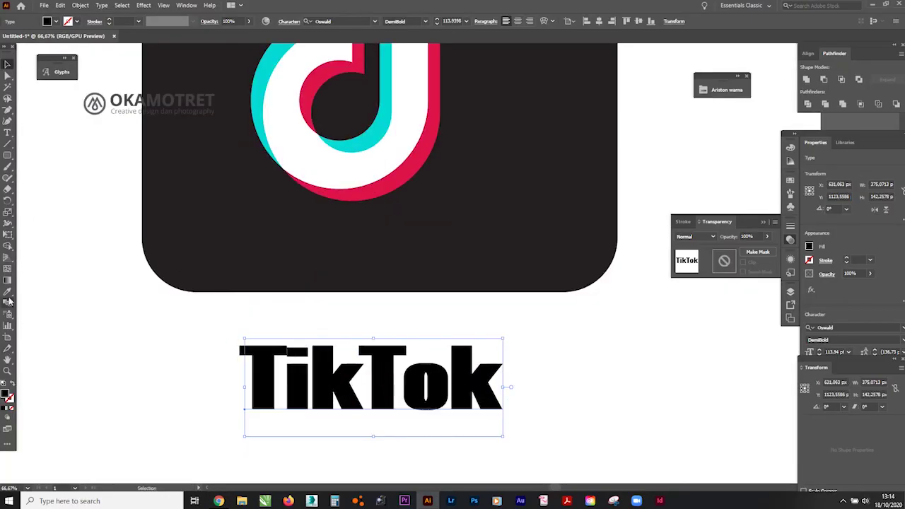
Step: Give the TikTok text an offset, semi-transparent shadow by coloring the rear copy with the logo's red
left_click(7, 292)
left_click(271, 137)
key("ctrl+bracketleft")
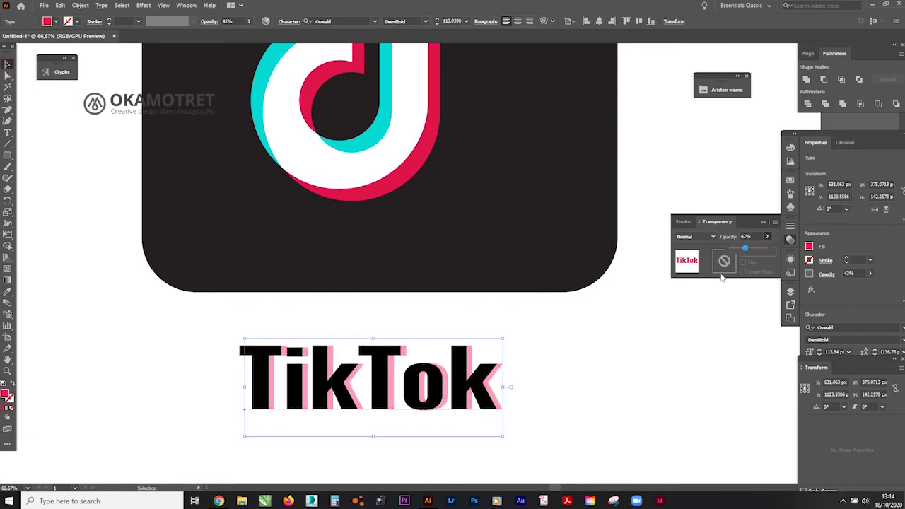
scroll(468, 368, "up", 3)
mouse_move(485, 335)
left_mouse_down()
mouse_move(475, 330)
mouse_move(484, 331)
left_mouse_up()
left_click(582, 262)
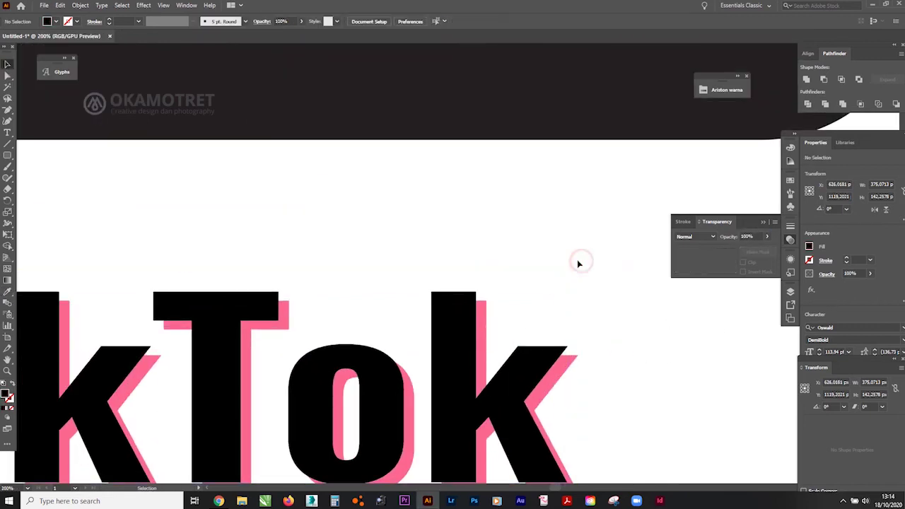
scroll(556, 304, "down", 6)
left_click(636, 321)
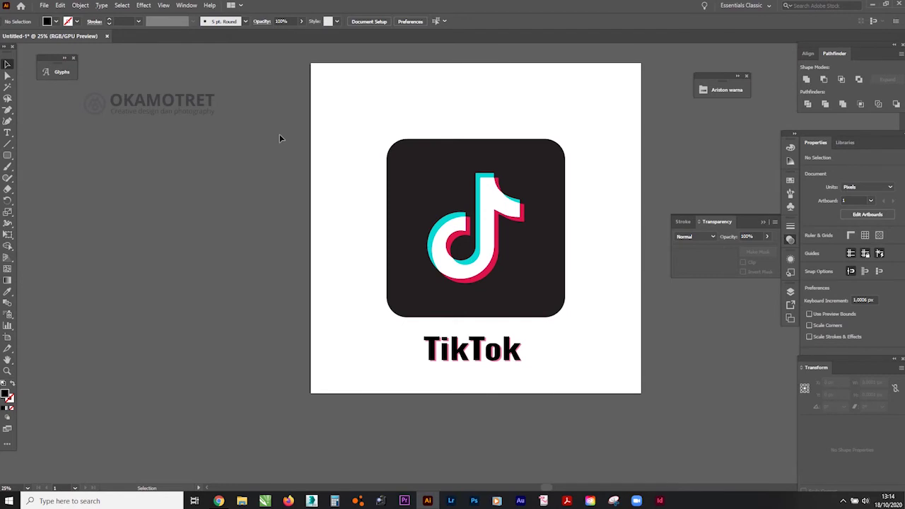
Step: Export the artwork as a JPEG named logo tiktok into the Pictures folder
left_click(44, 5)
mouse_move(106, 178)
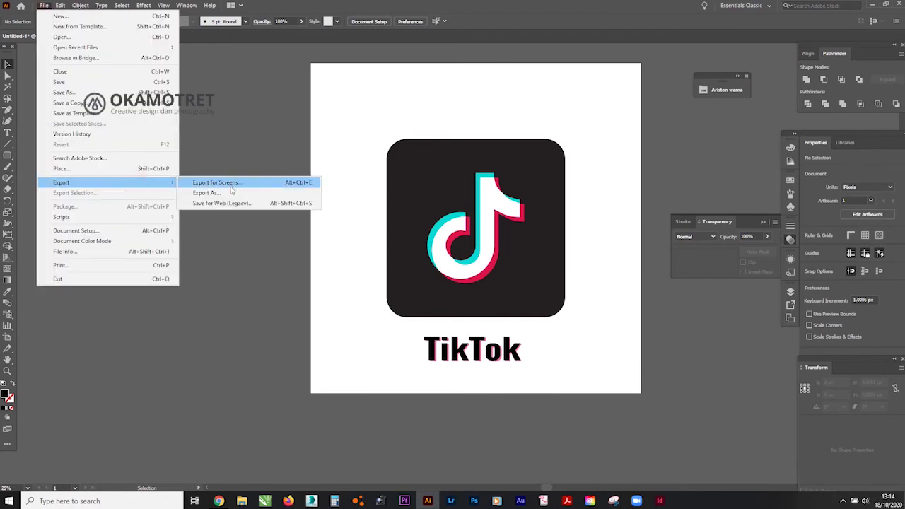
left_click(243, 179)
double_click(116, 377)
type("logo Tiktok")
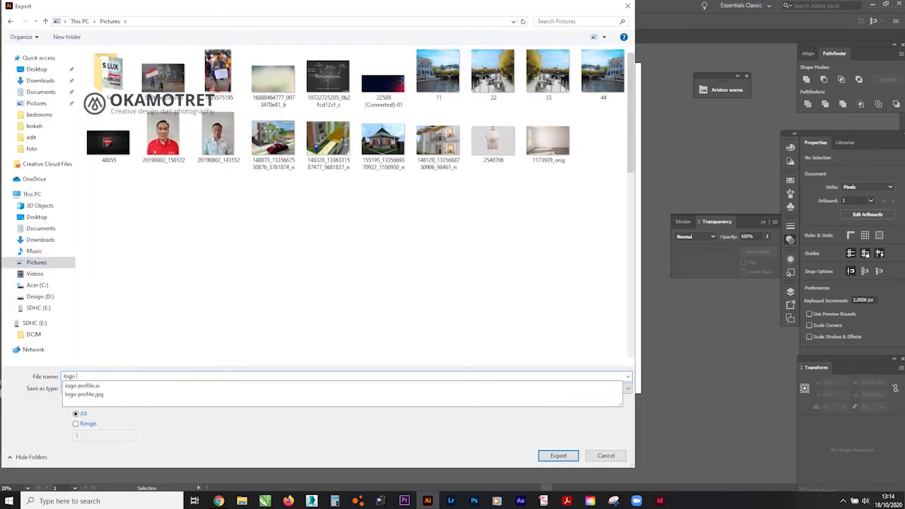
left_click(551, 458)
left_click(500, 380)
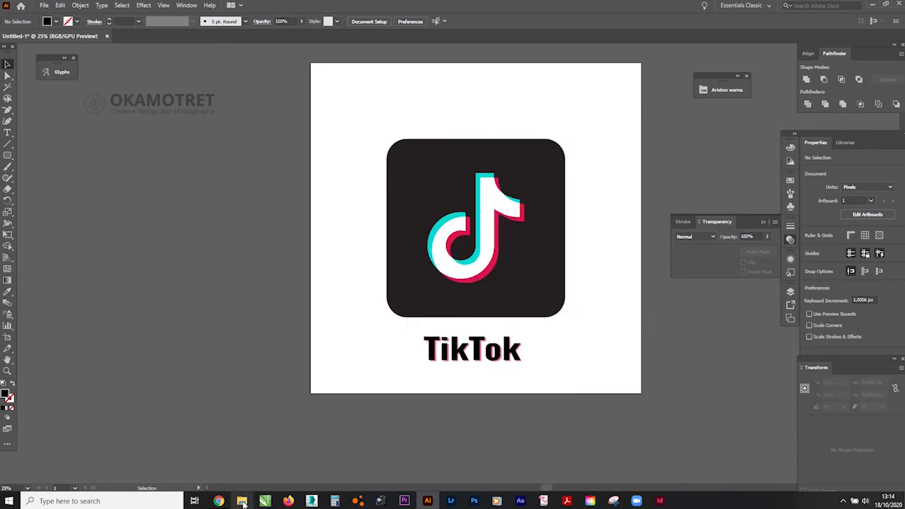
Step: Switch to File Explorer, search the Pictures folder for "tikt", and view the exported logo image
left_click(242, 501)
left_click(34, 140)
scroll(354, 217, "down", 5)
scroll(653, 259, "down", 10)
scroll(652, 260, "up", 15)
left_click(826, 73)
type("tikt")
double_click(170, 107)
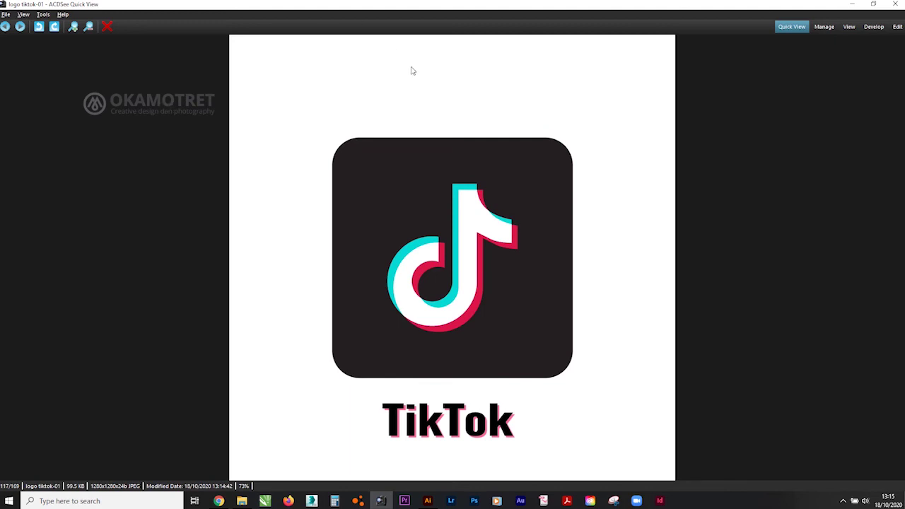
left_click(895, 4)
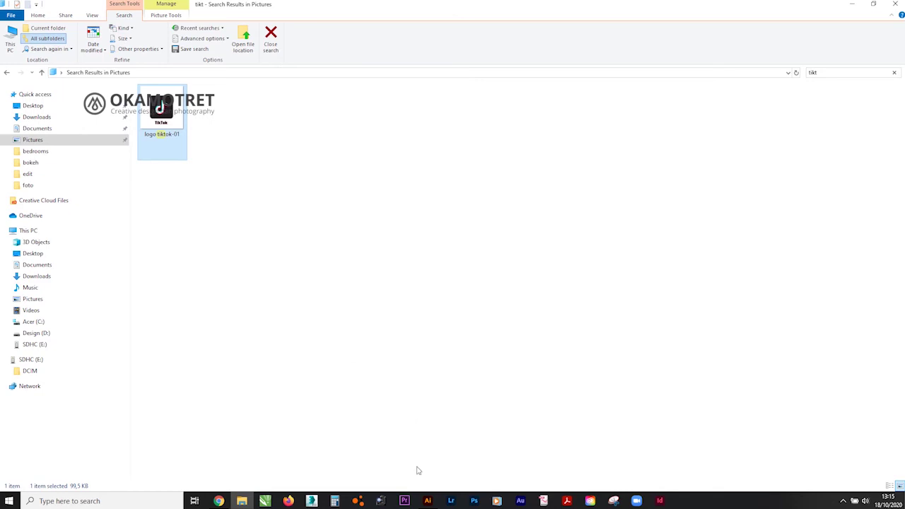